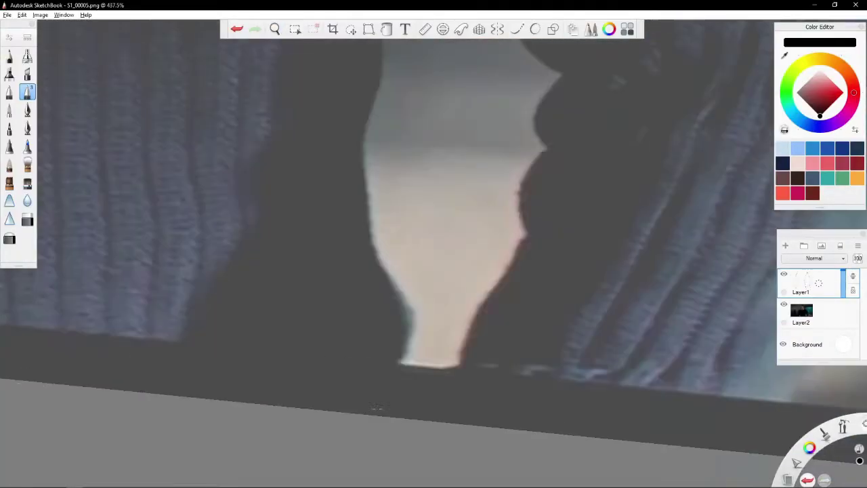
- Place EbSynth beside the Sceen1 folder holding footage S1, Keys S1 and mask S1
left_click_drag(376, 406, 559, 361)
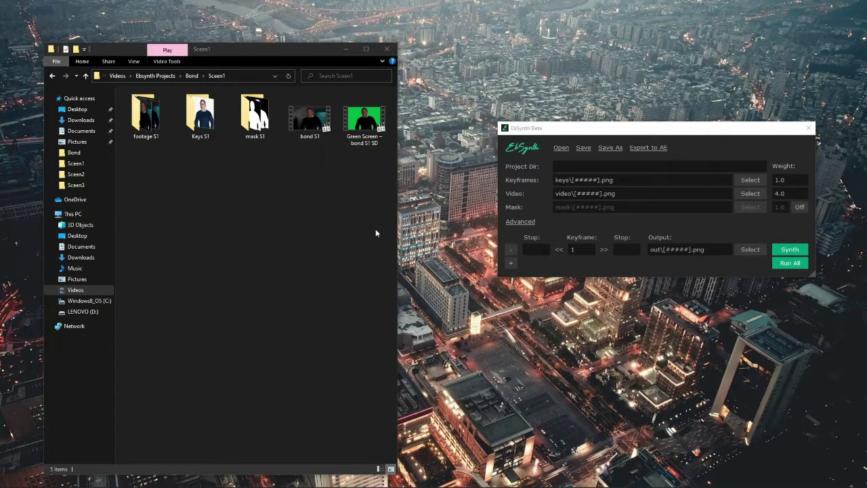
- Enable the mask and load mask S1, footage S1 and Keys S1 into EbSynth
left_click(800, 208)
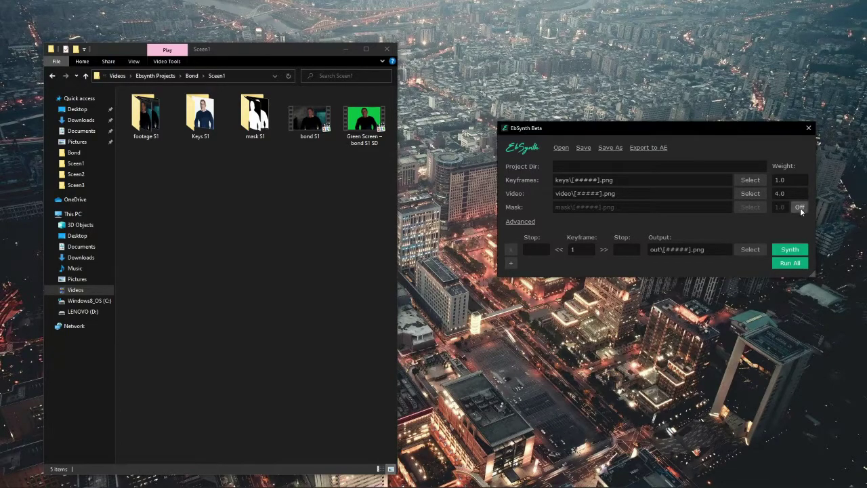
left_click(520, 221)
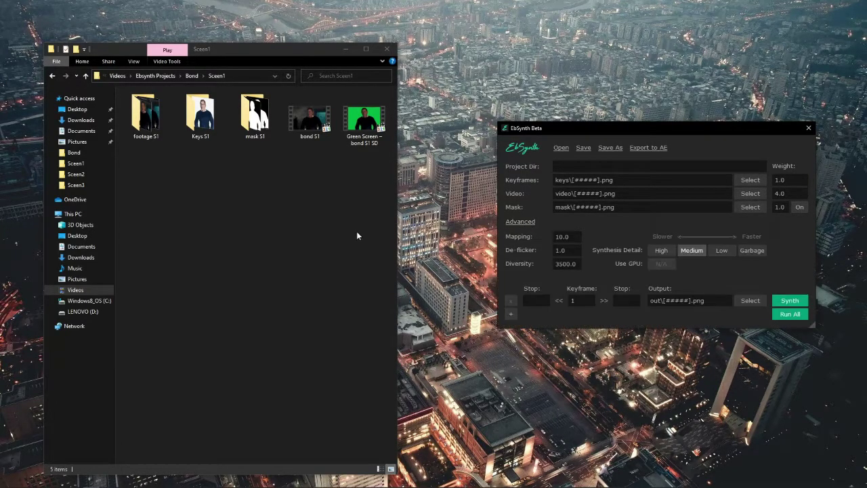
left_click_drag(255, 114, 570, 212)
left_click_drag(145, 115, 564, 194)
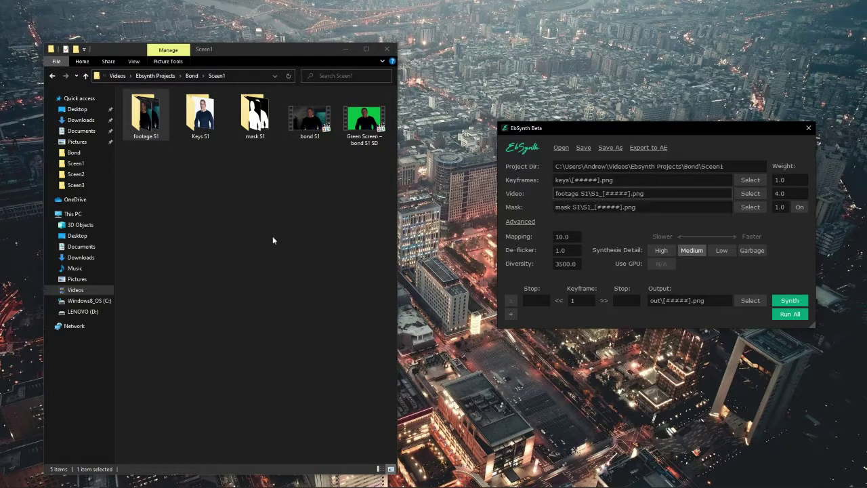
left_click_drag(201, 116, 630, 183)
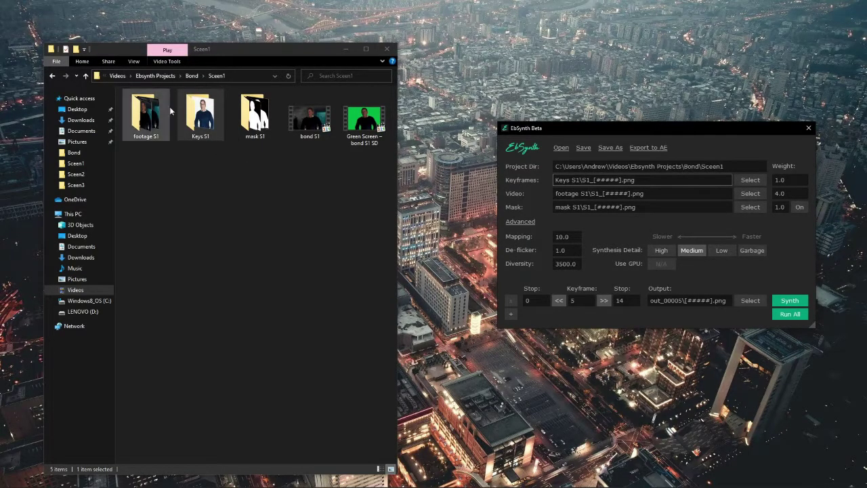
double_click(201, 114)
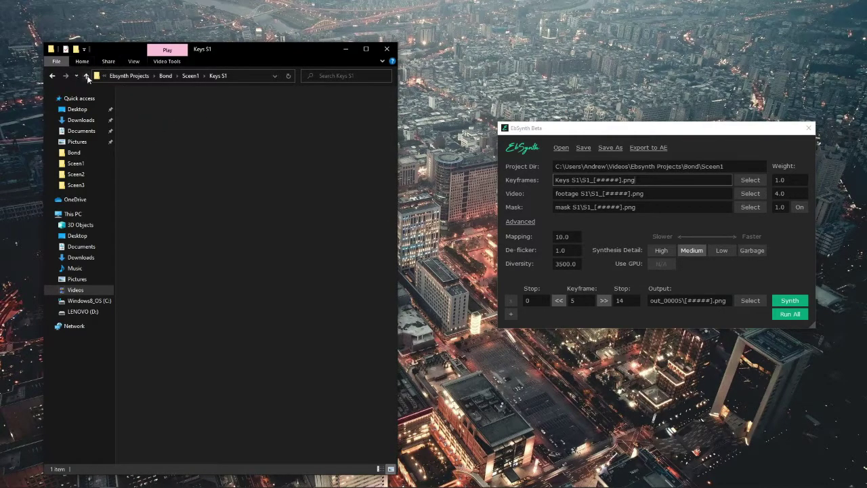
left_click(85, 76)
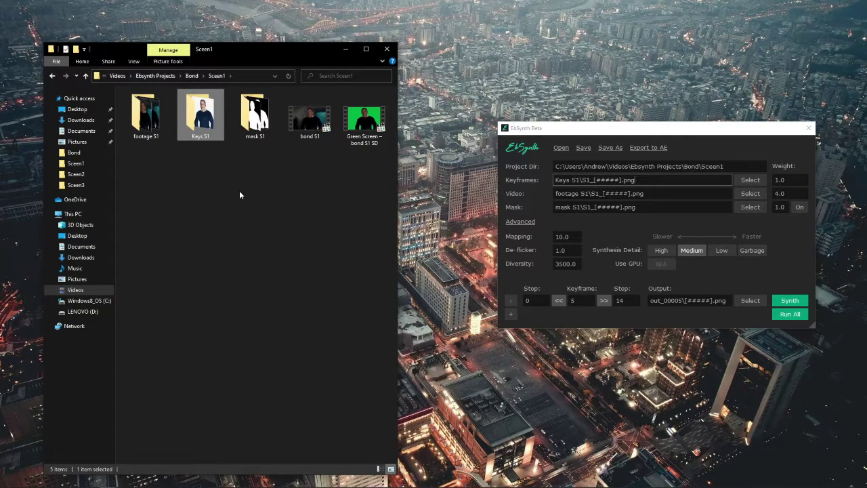
- Set detail to High, keyframe weight 1.5, mapping 9.0 and de-flicker 1.5
left_click(668, 251)
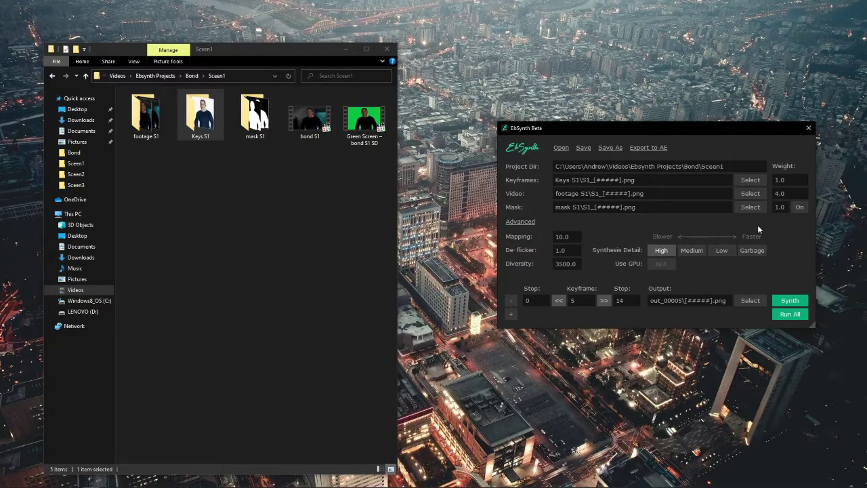
left_click(786, 180)
type("5")
left_click(562, 238)
left_click(564, 239)
key("BackSpace")
key("BackSpace")
type("5")
left_click(566, 252)
type("5")
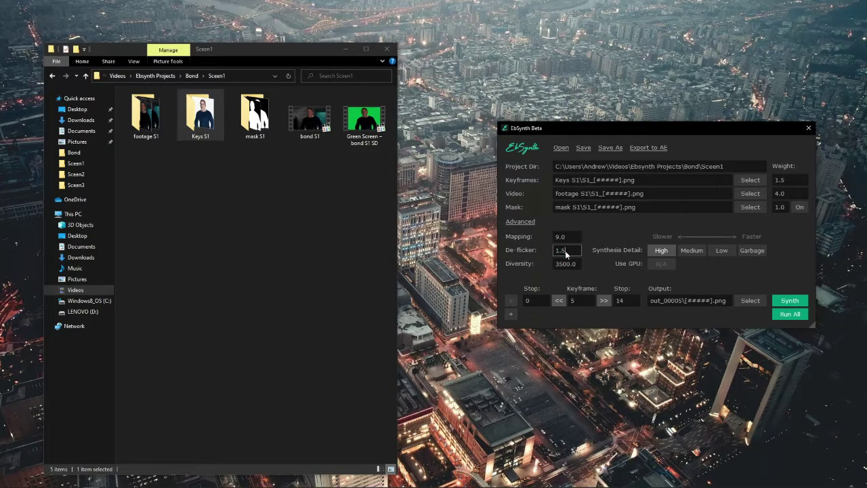
- Run all keyframes, check out_00005, and export to After Effects at 12 fps comp frame rate
left_click(789, 315)
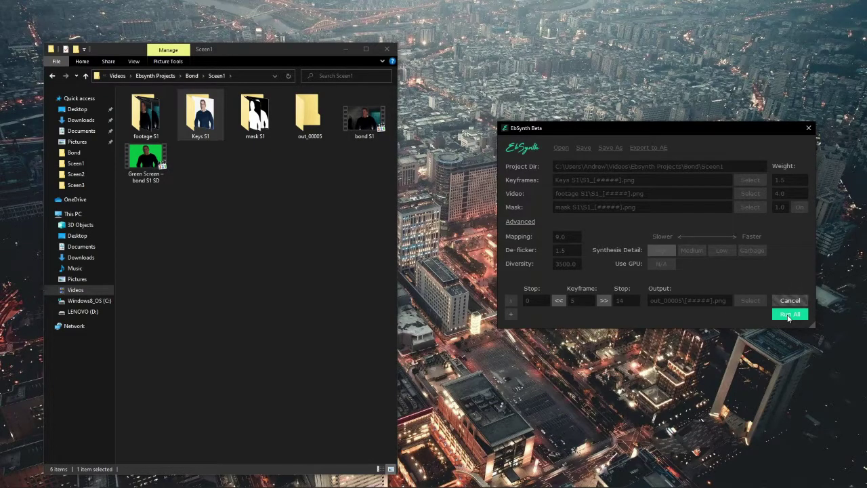
double_click(308, 114)
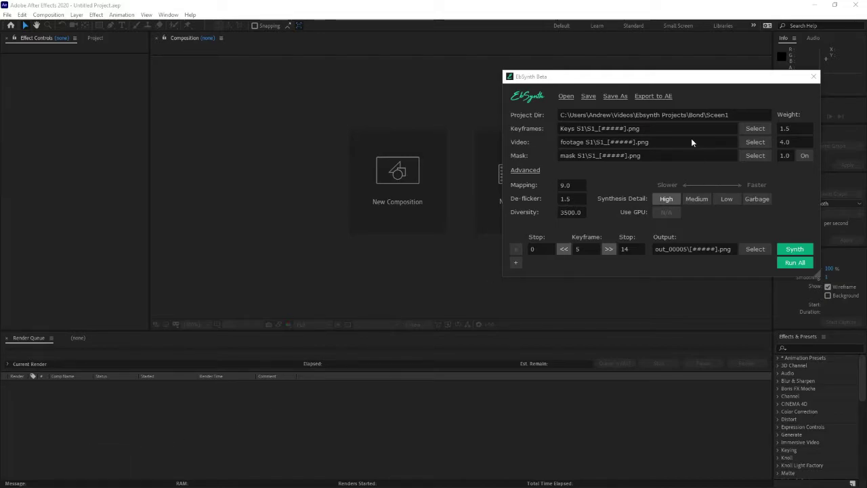
left_click(656, 96)
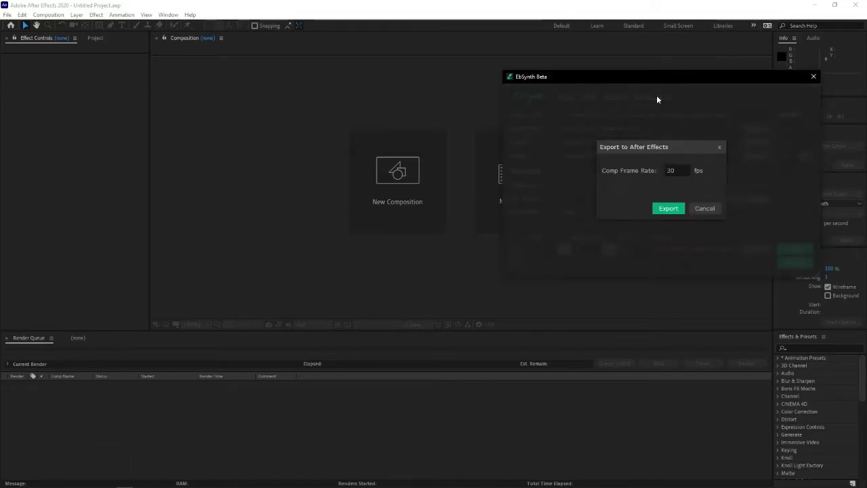
double_click(681, 174)
left_click(671, 209)
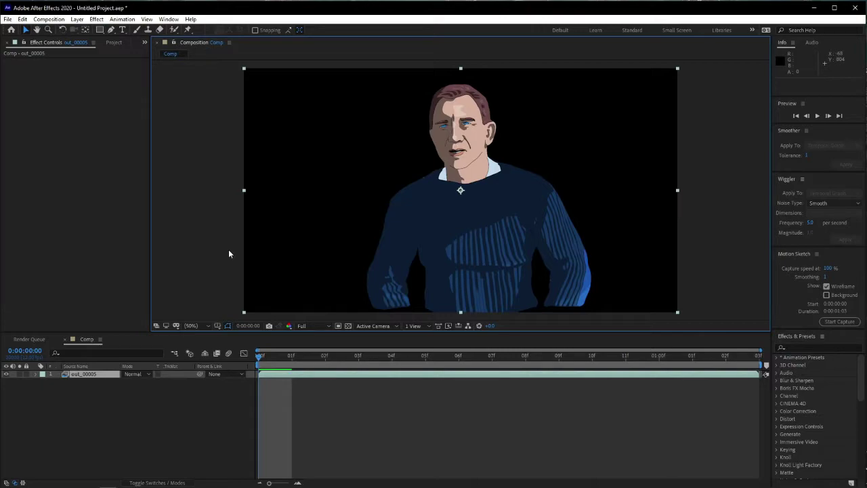
- Preview the cartoon Comp, return to frame 0, and show the Project panel
key("space")
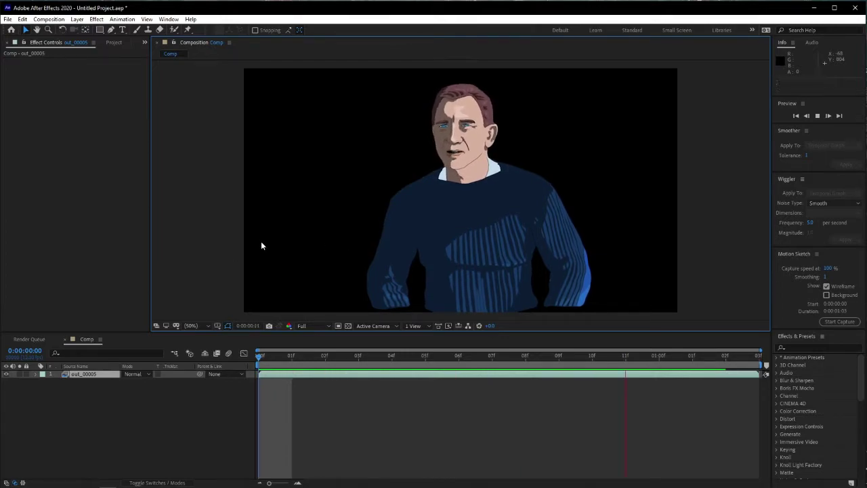
key("space")
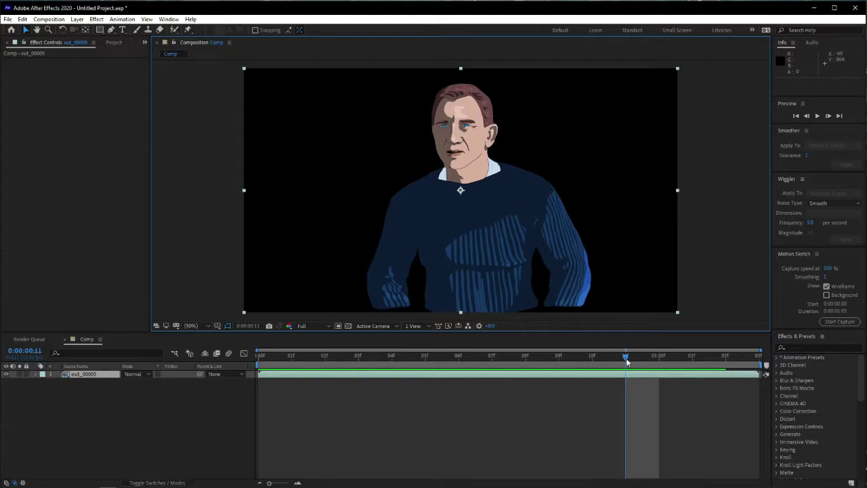
key("Home")
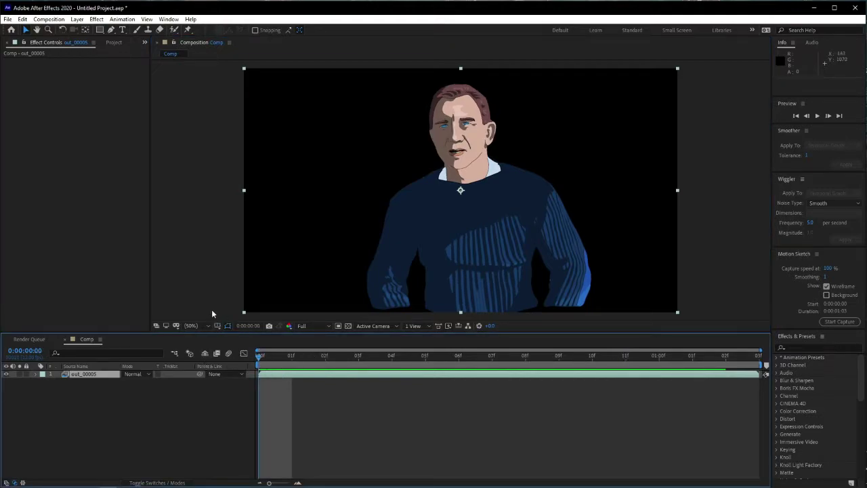
left_click(114, 42)
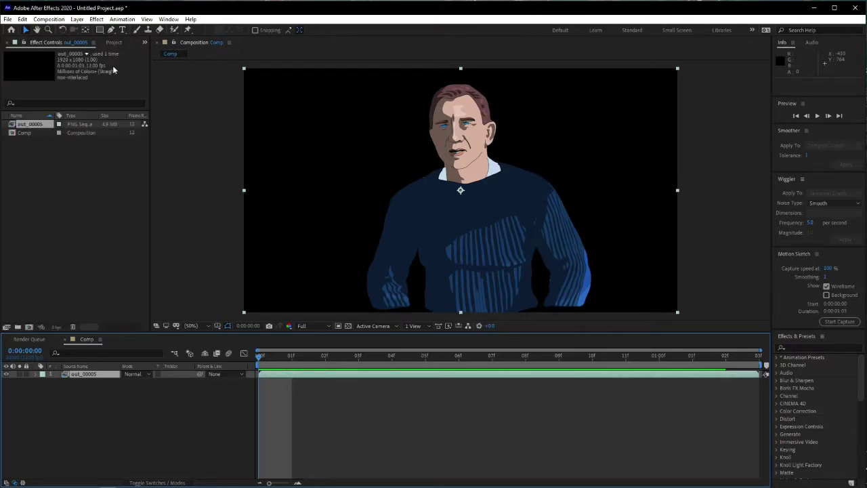
- Import the bond S1 video from Bond > Sceen1 into the Project panel
left_click(55, 190)
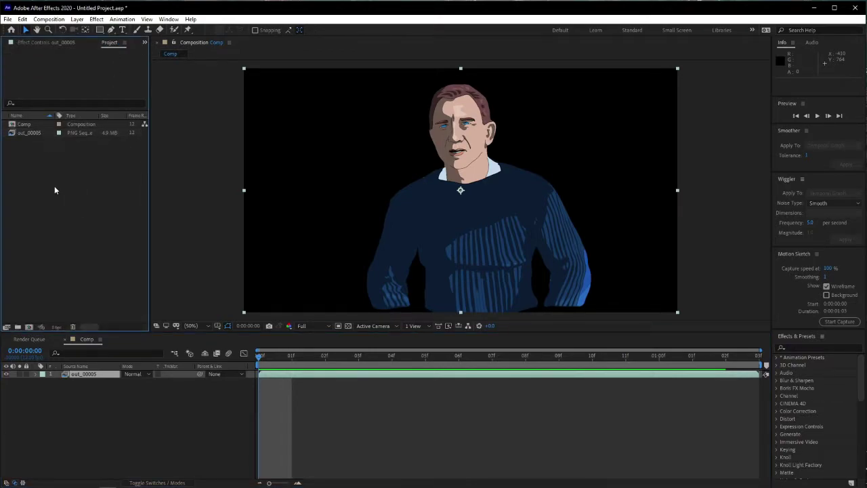
double_click(54, 185)
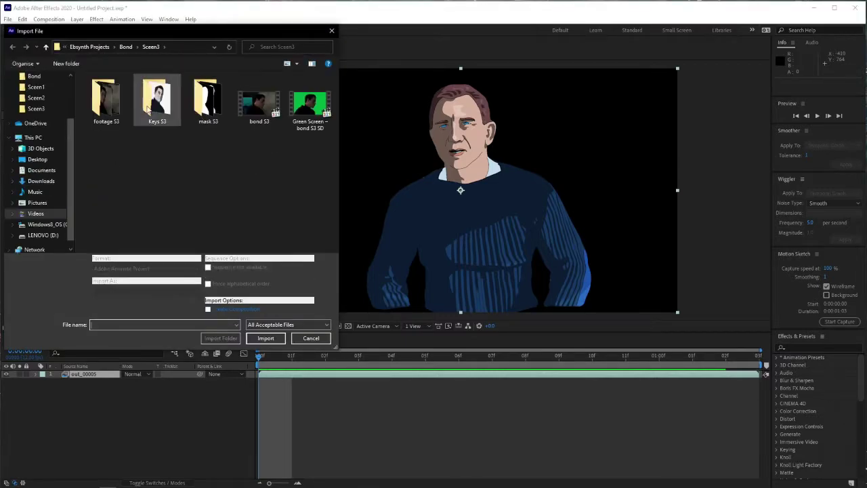
left_click(45, 47)
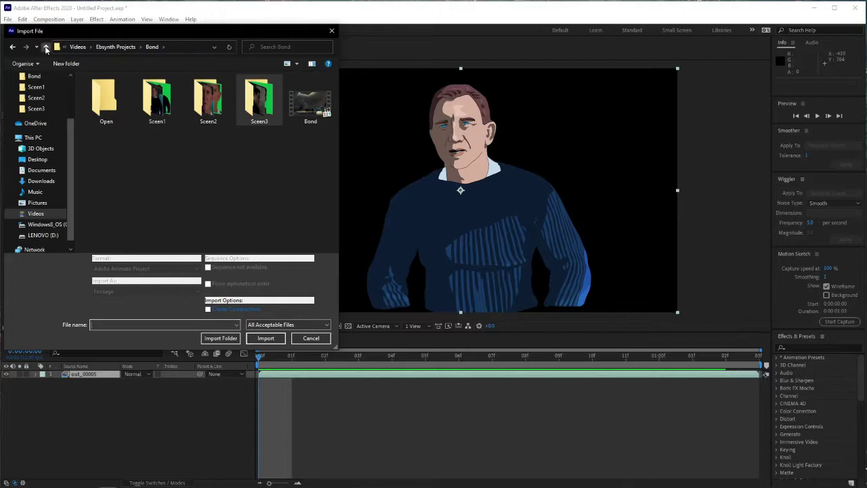
double_click(156, 99)
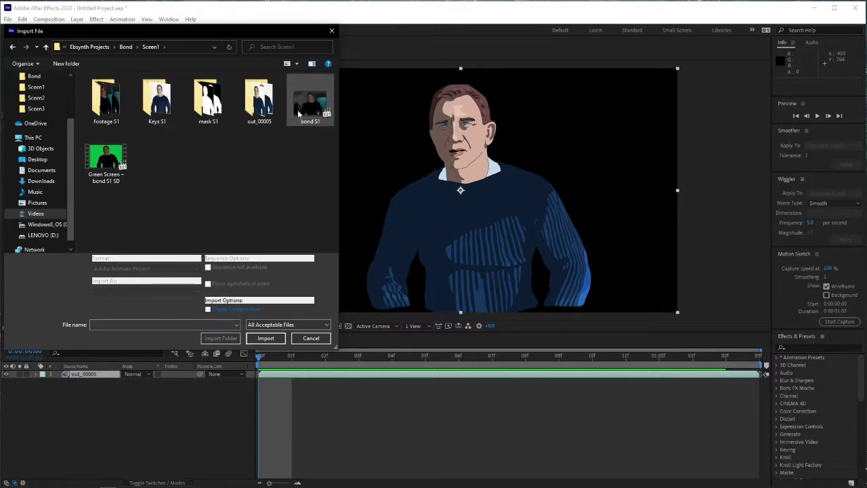
double_click(298, 113)
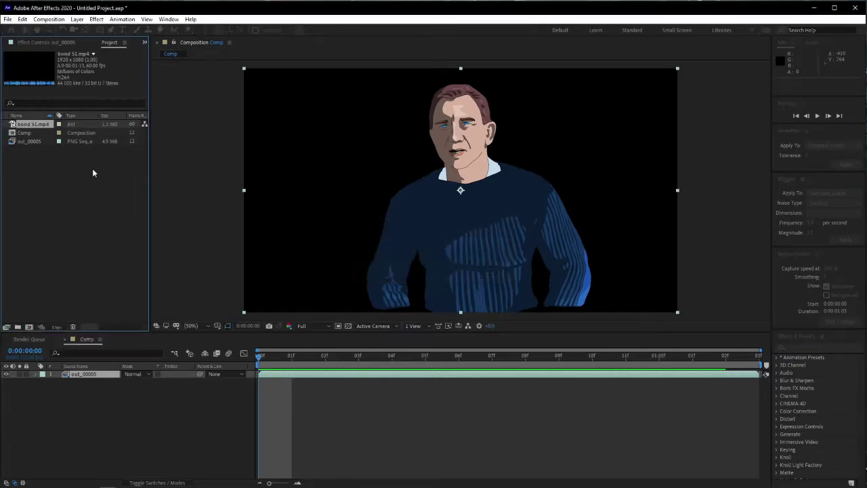
left_click_drag(27, 127, 77, 397)
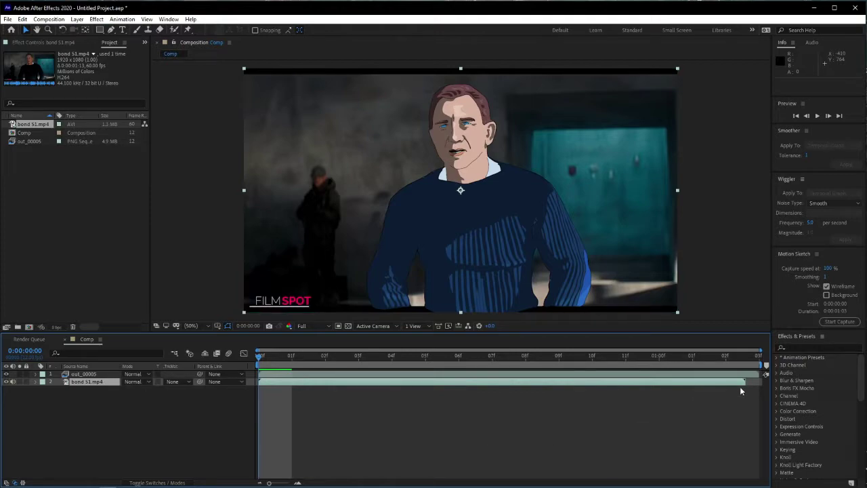
right_click(665, 388)
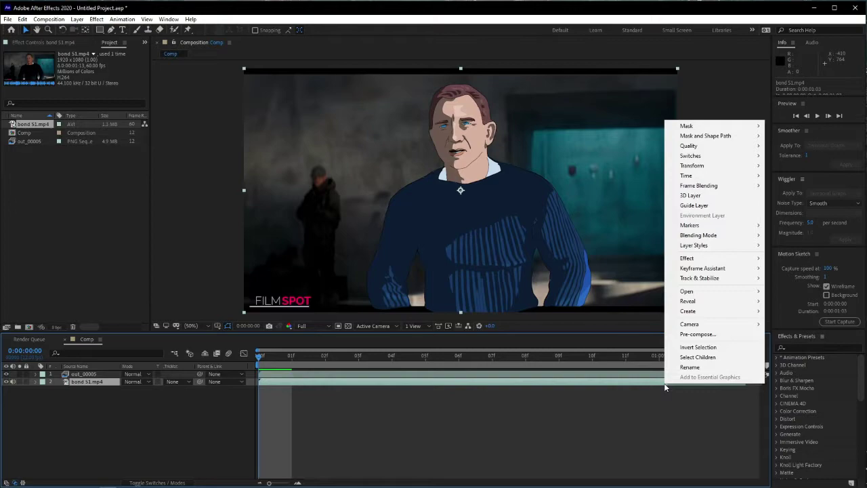
left_click(541, 423)
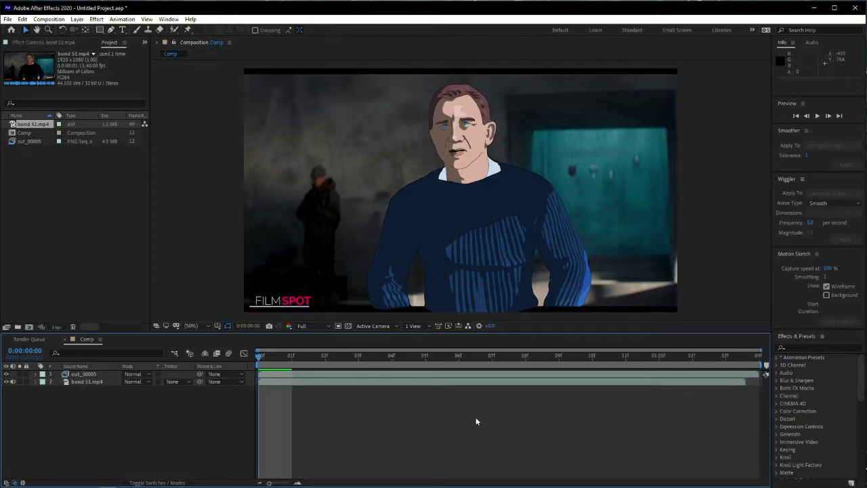
key("space")
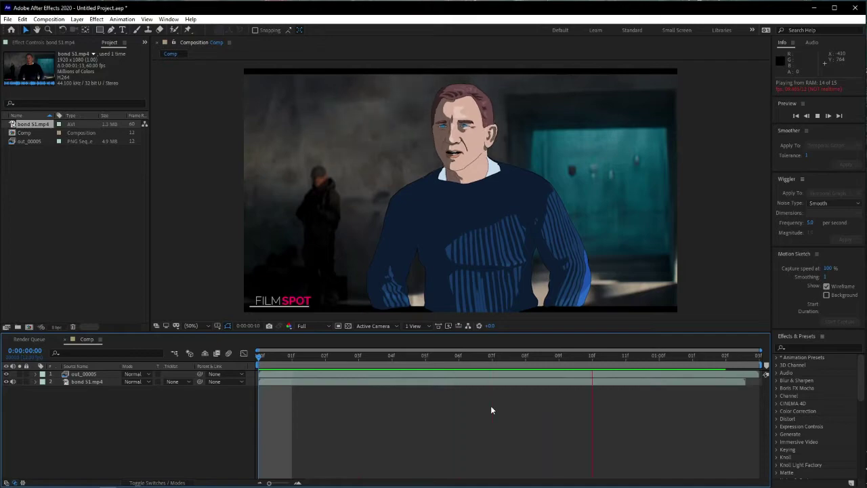
key("space")
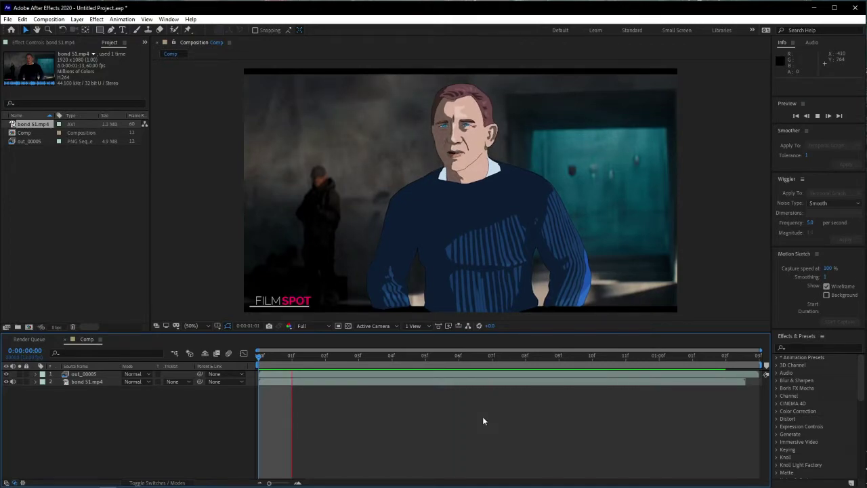
key("space")
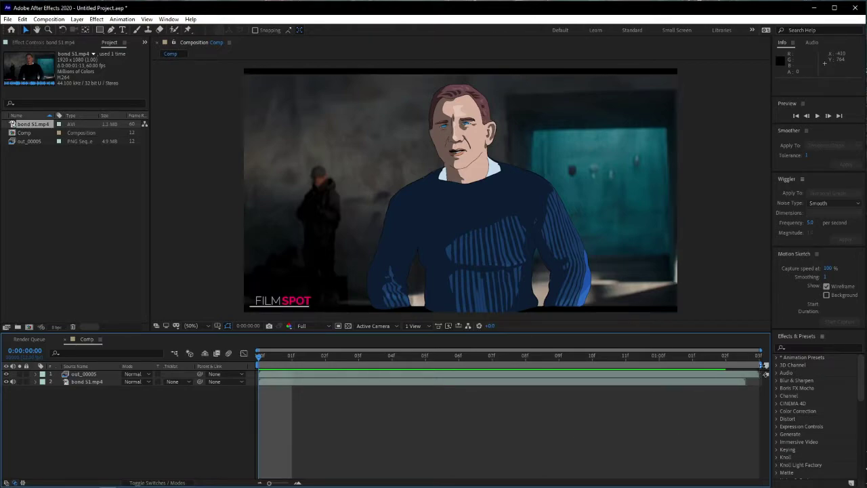
mouse_move(745, 366)
left_mouse_down()
mouse_move(726, 367)
mouse_move(759, 367)
left_mouse_up()
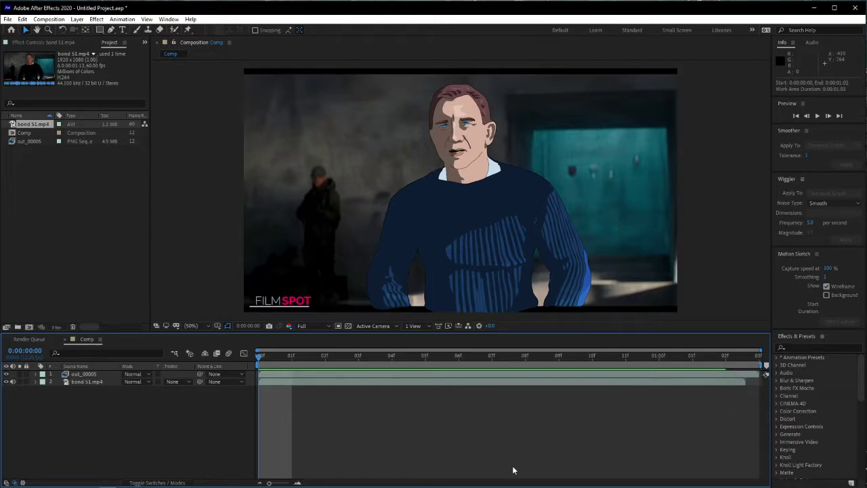
left_click(746, 356)
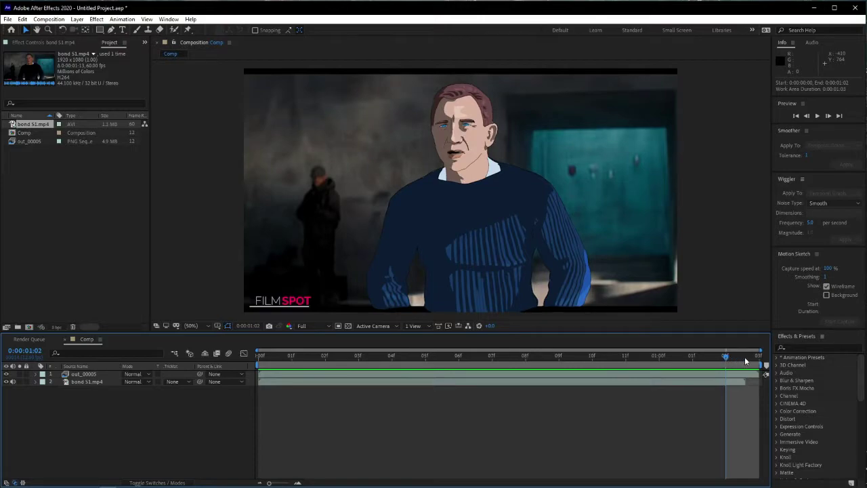
left_click_drag(725, 355, 249, 397)
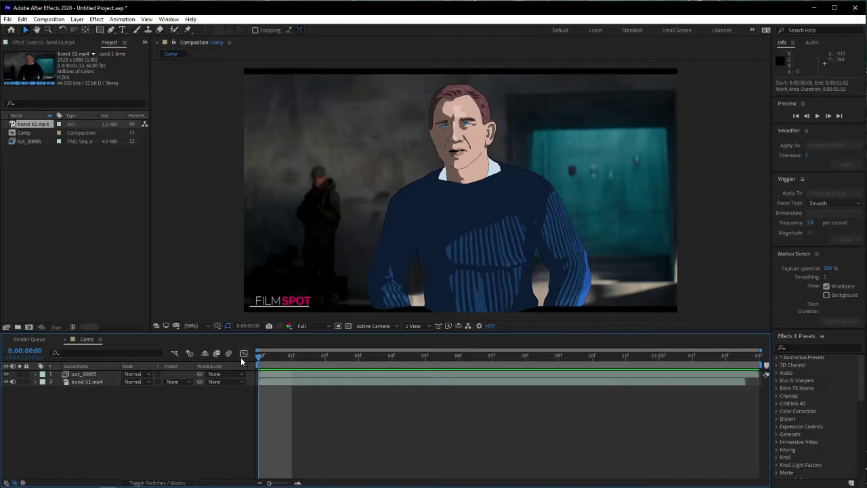
- Apply the Toonit! Roto Toon effect to the bond 51.mp4 layer
left_click(79, 382)
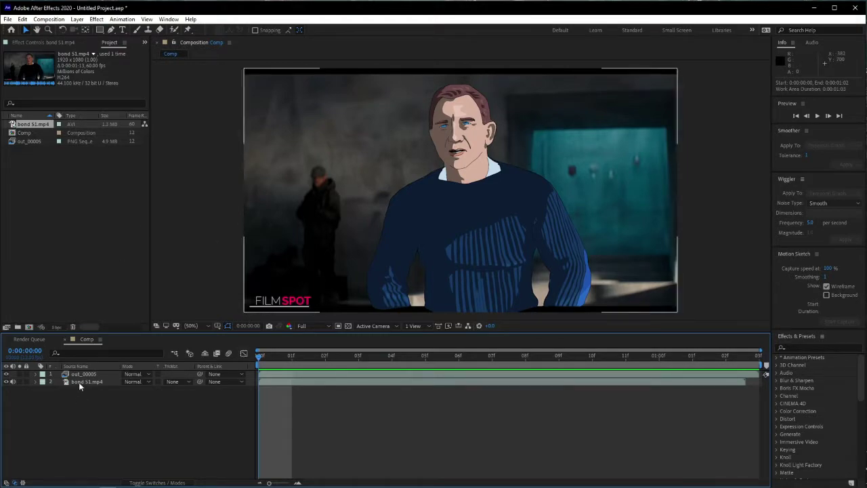
left_click(96, 19)
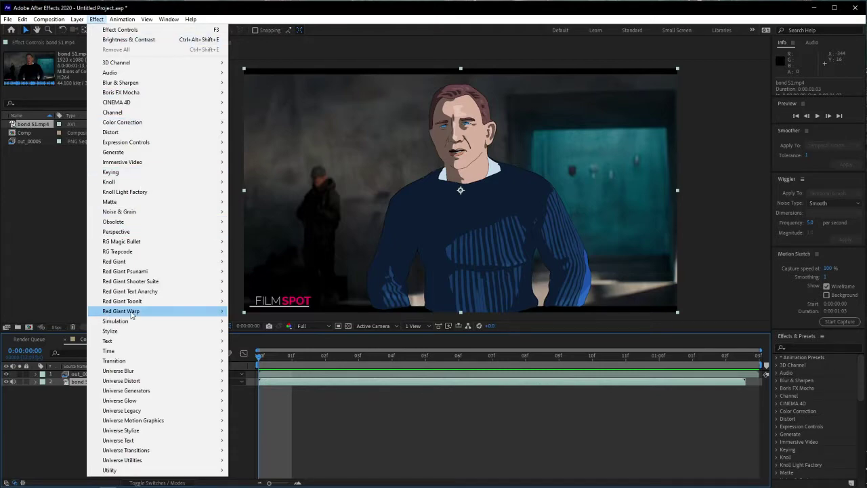
mouse_move(136, 301)
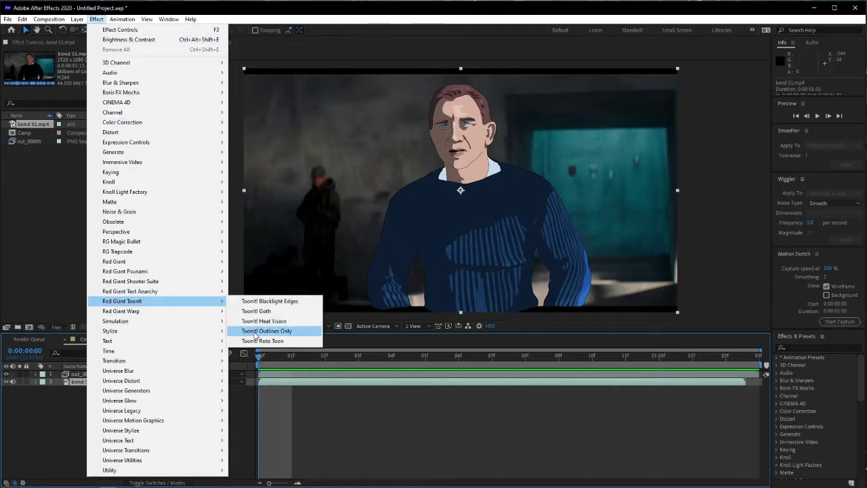
left_click(257, 341)
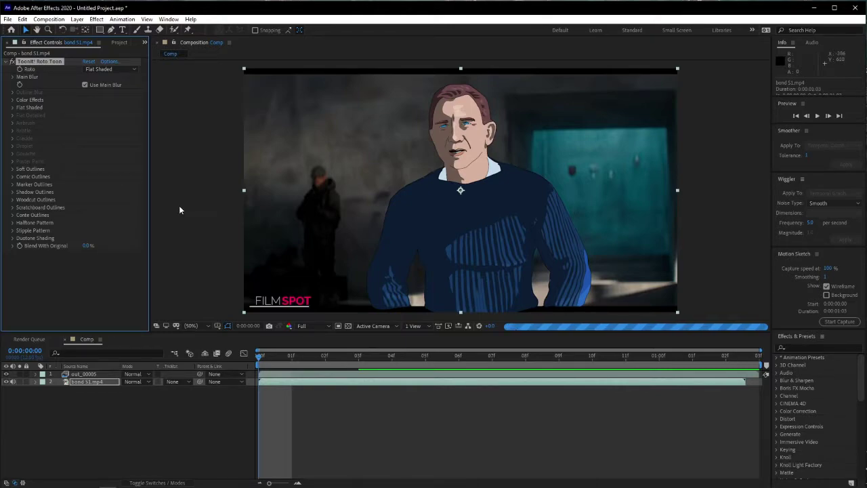
- Try the Flat Detailed roto style, preview at Half resolution, then settle on Gouache
left_click(101, 69)
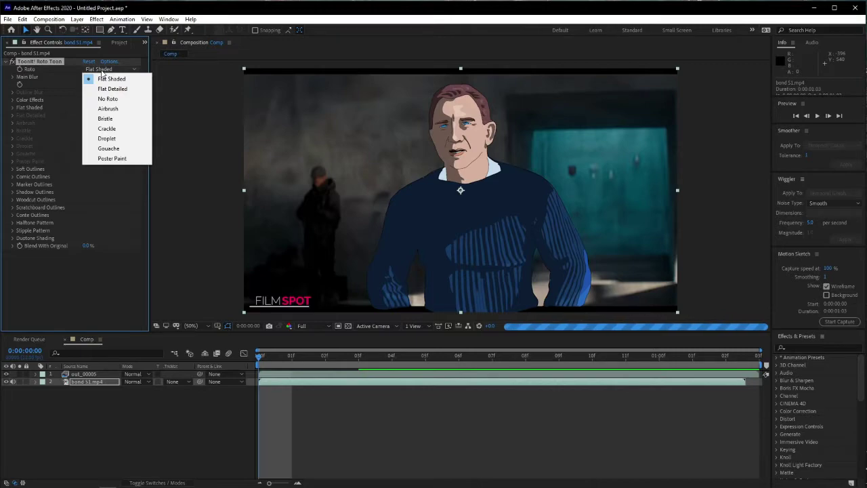
left_click(108, 88)
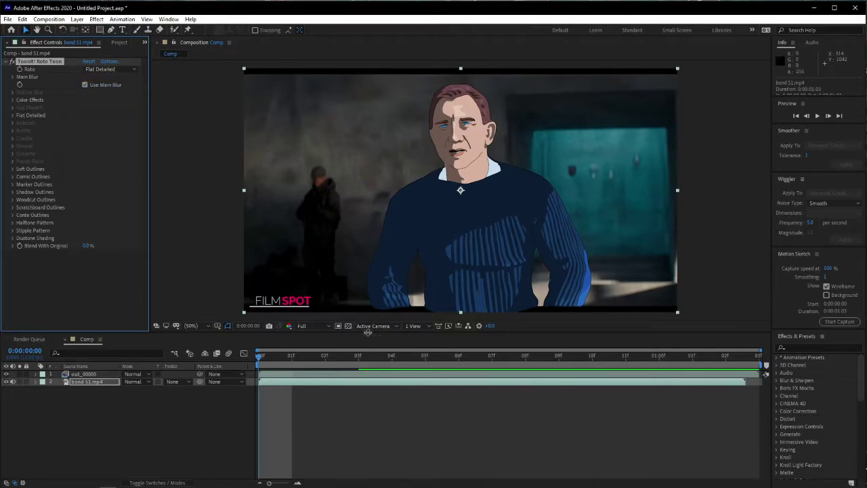
left_click(326, 327)
left_click(309, 357)
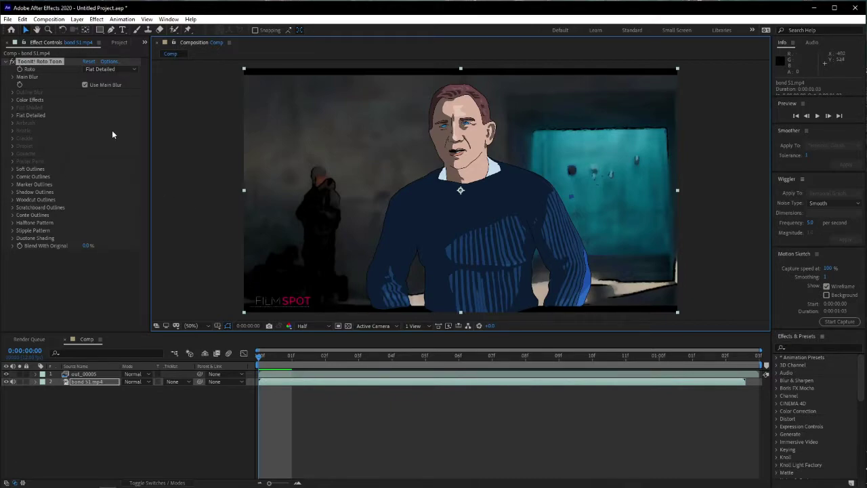
left_click(111, 69)
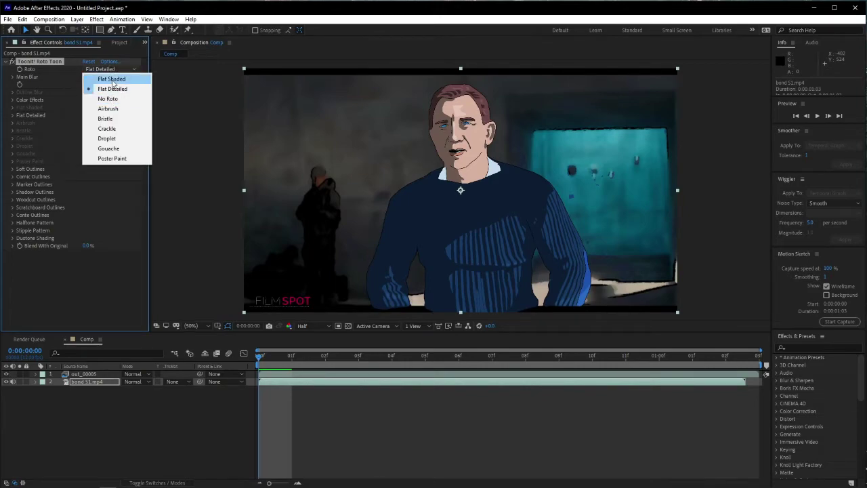
left_click(111, 149)
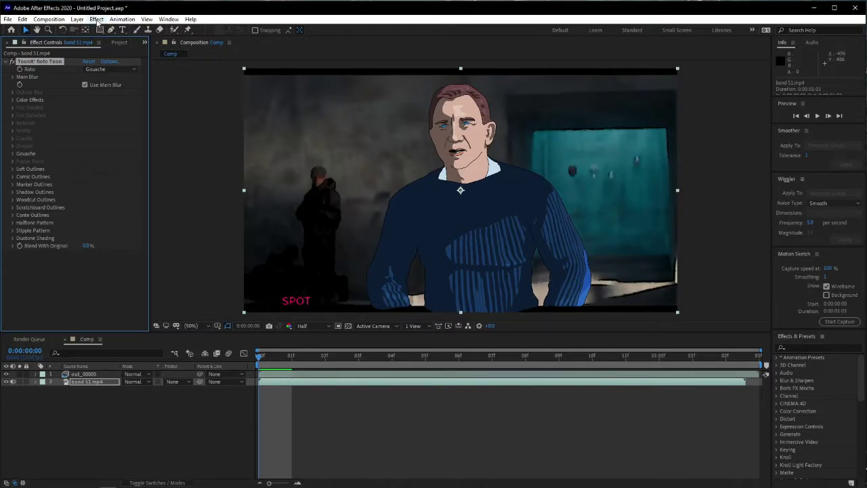
- Add Gaussian Blur below Roto Toon on bond 51.mp4 with Blurriness about 8.3
left_click(6, 61)
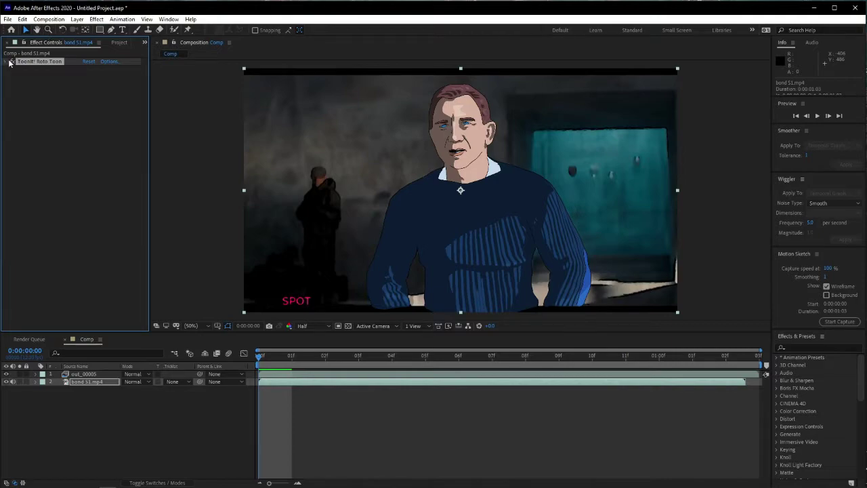
left_click(97, 20)
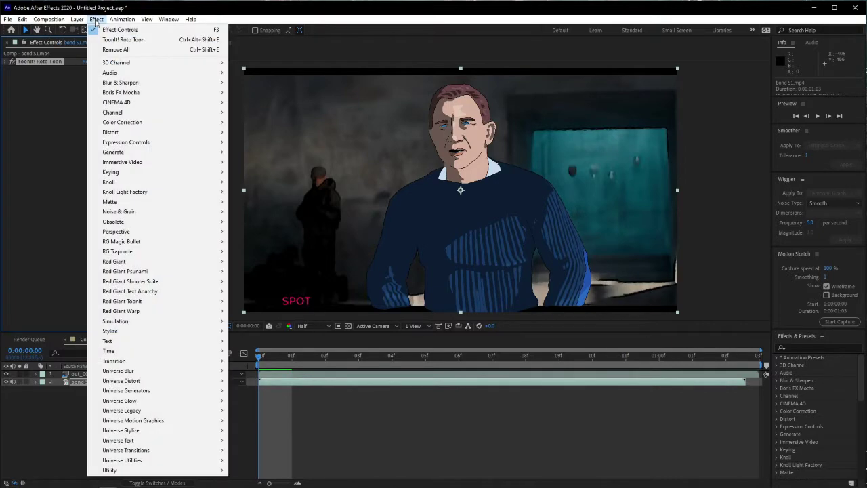
mouse_move(77, 19)
left_click(798, 345)
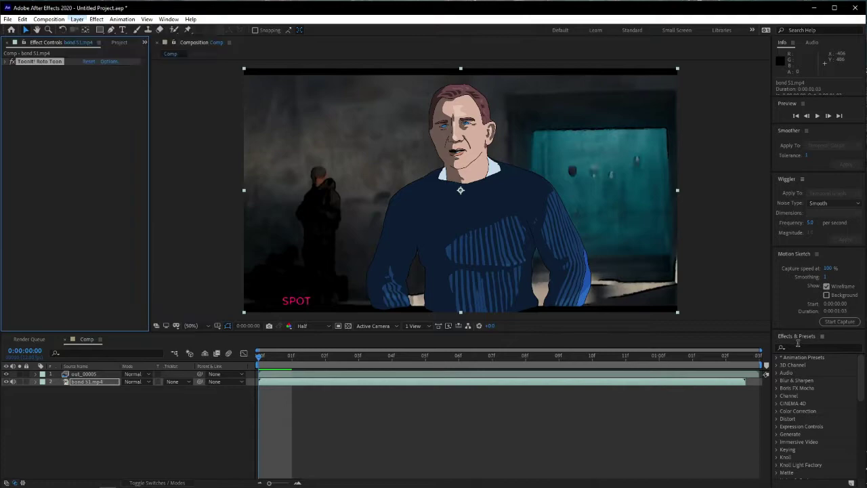
type("b")
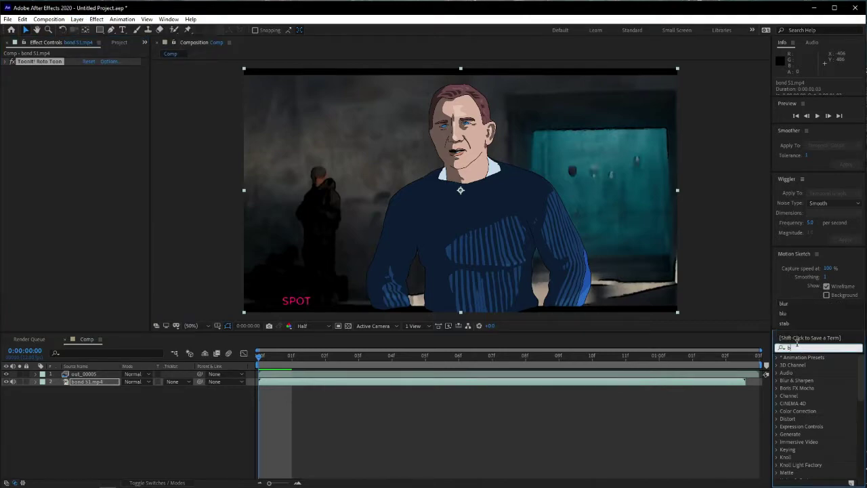
type("lur")
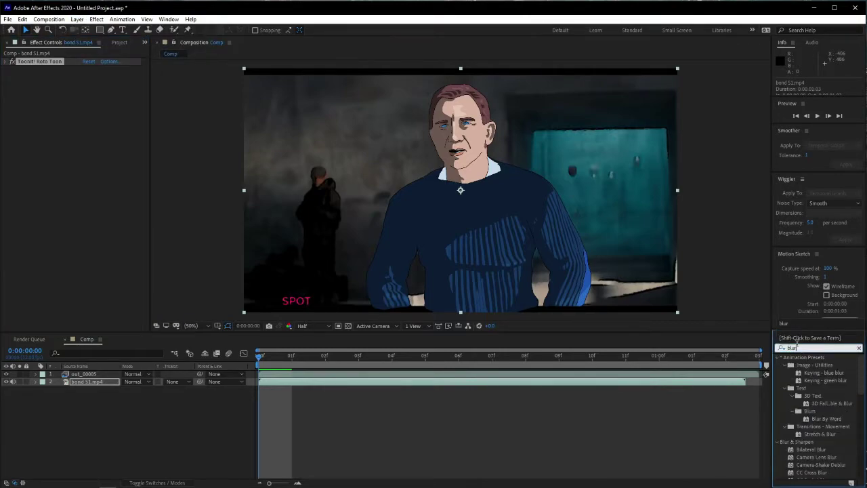
scroll(808, 425, "down", 2)
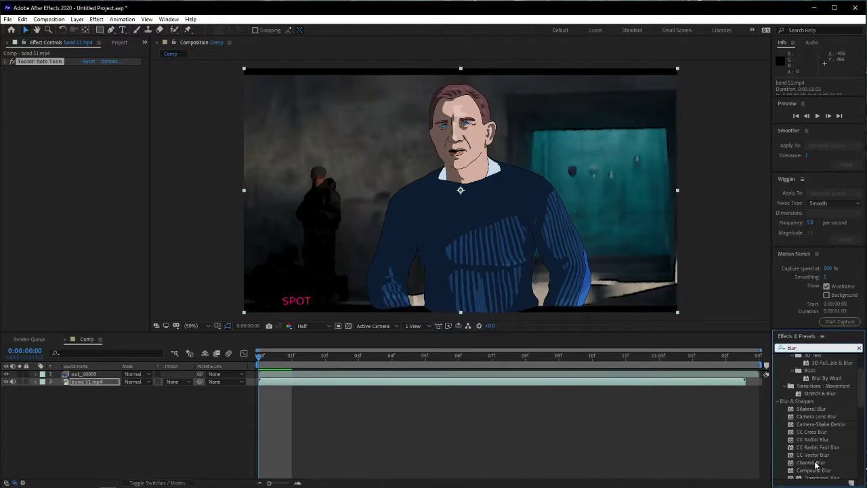
scroll(806, 435, "down", 1)
scroll(800, 421, "down", 1)
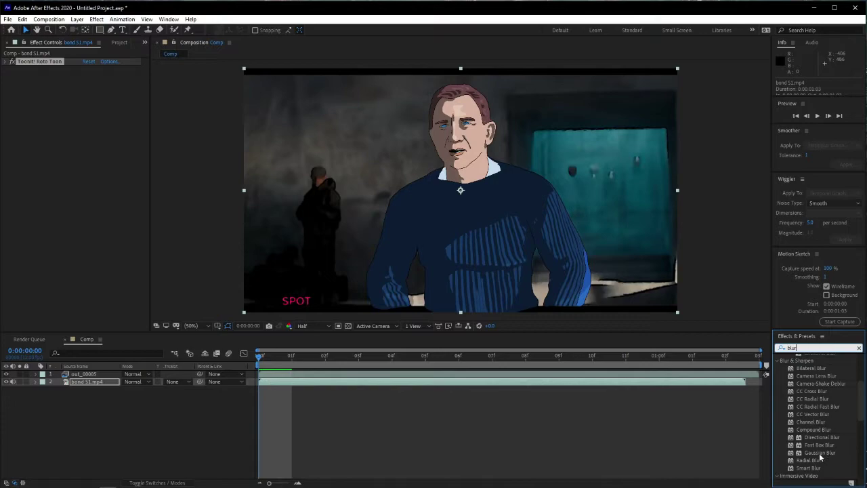
left_click_drag(820, 453, 108, 381)
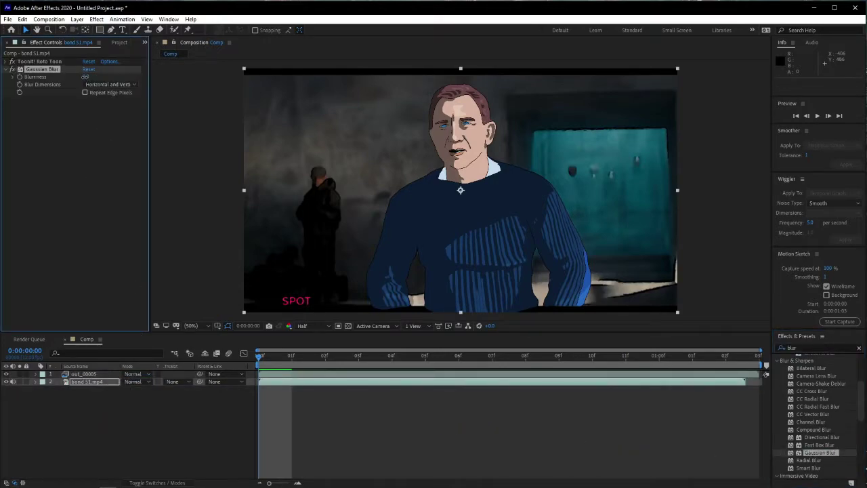
left_click_drag(85, 78, 105, 76)
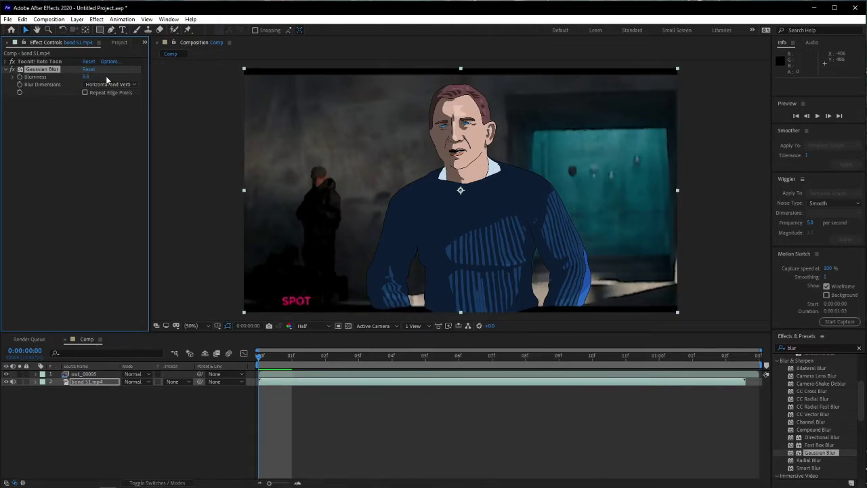
- Expand Toonit! Roto Toon and set its Roto style to Flat Shaded
left_click(6, 62)
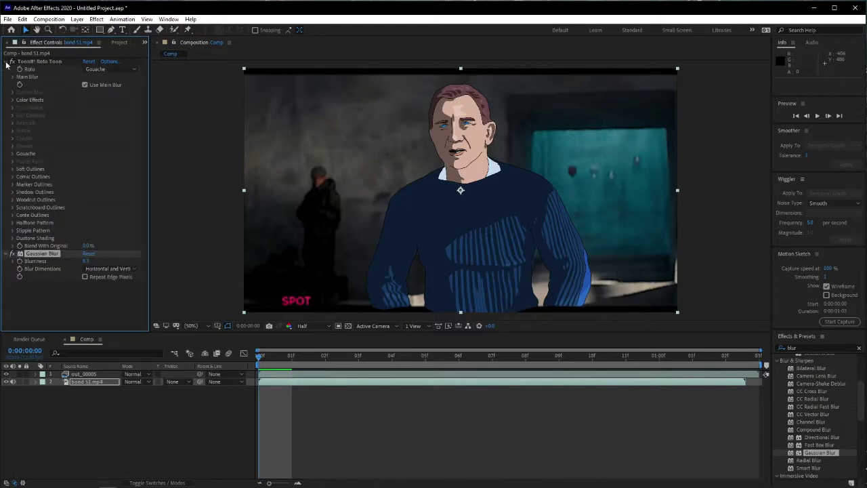
left_click(105, 70)
left_click(107, 80)
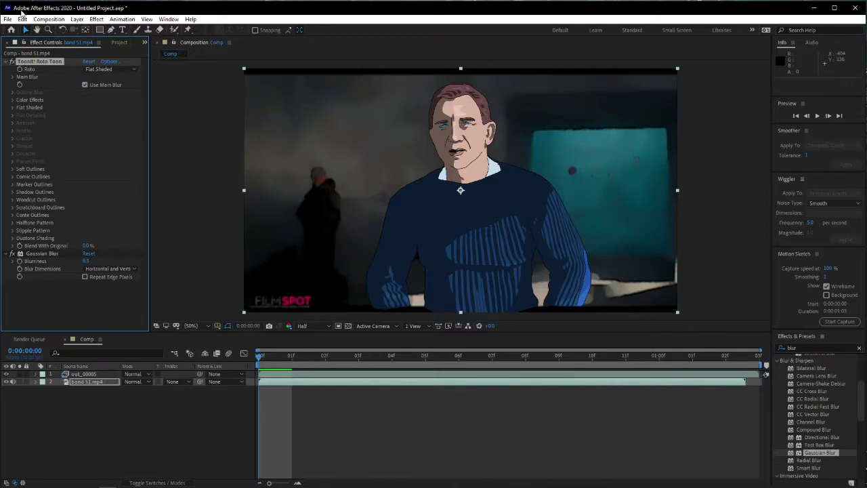
- Import 'vapour effects from bottom 06_1080p' from Ebsynth Projects > Hatecrime > Finals
left_click(119, 43)
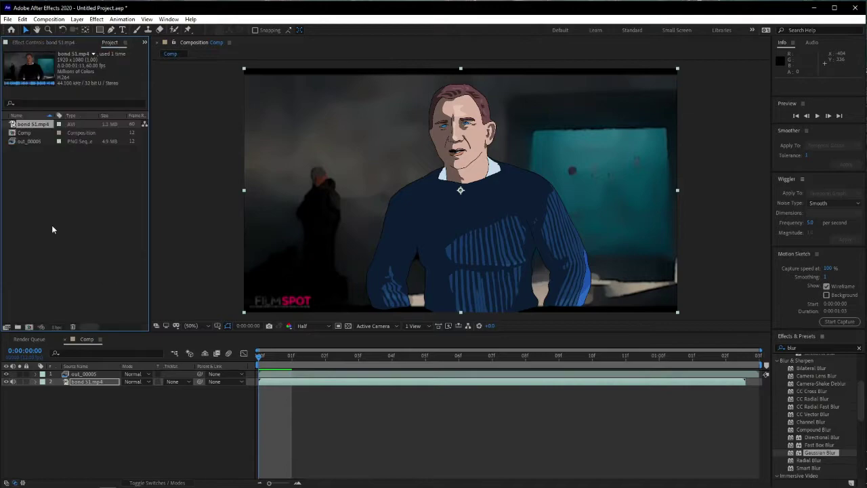
double_click(84, 215)
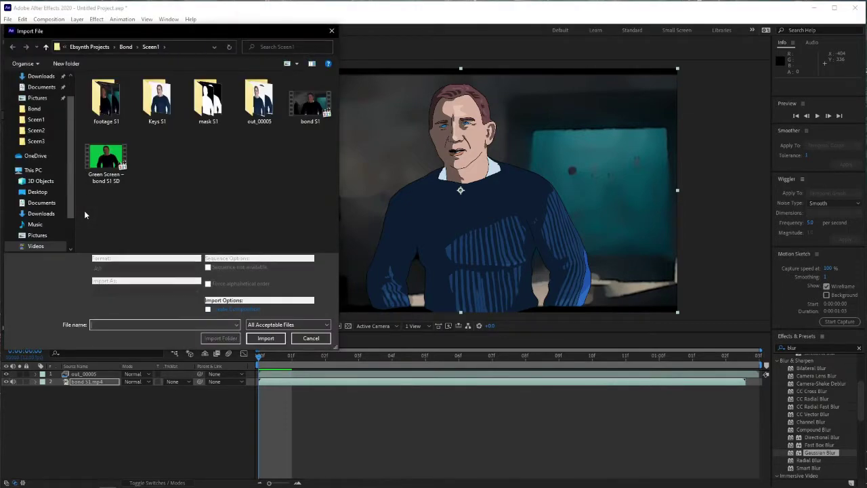
left_click(47, 48)
left_click(48, 49)
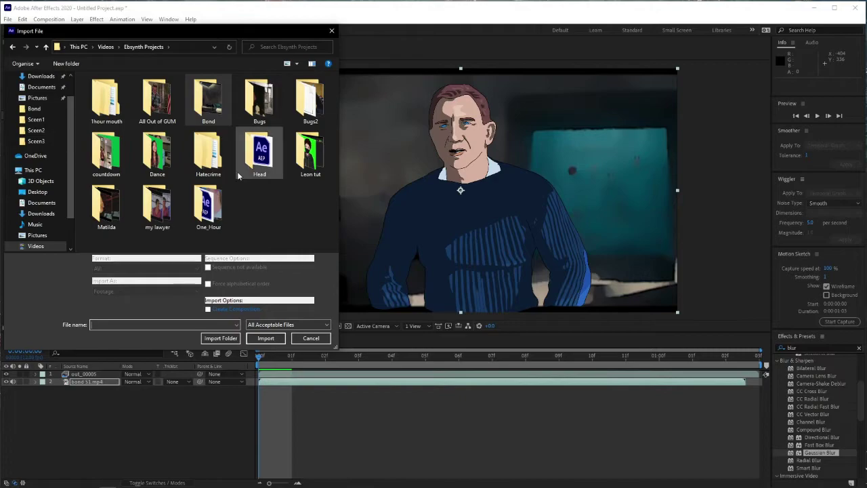
left_click(208, 153)
double_click(216, 152)
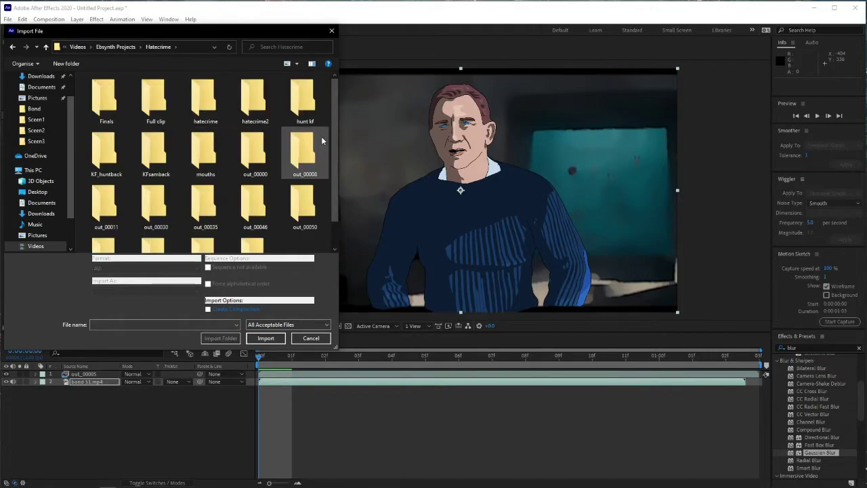
mouse_move(330, 112)
left_mouse_down()
mouse_move(331, 219)
mouse_move(335, 126)
left_mouse_up()
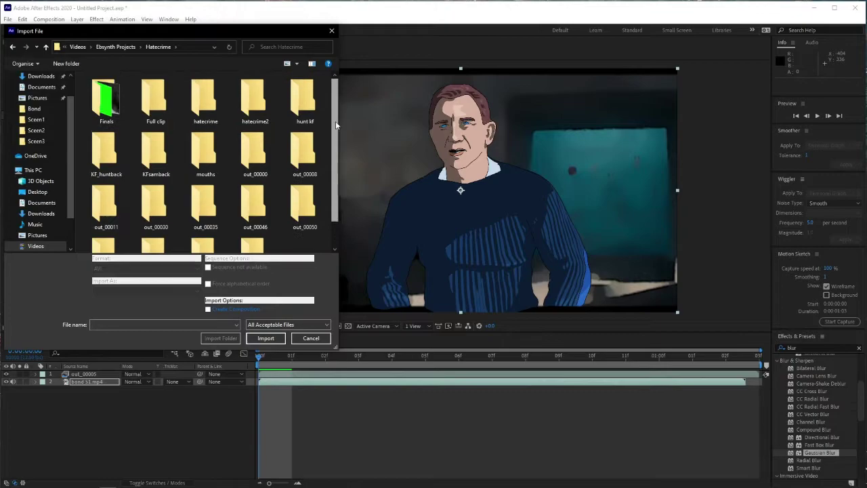
double_click(98, 105)
double_click(208, 163)
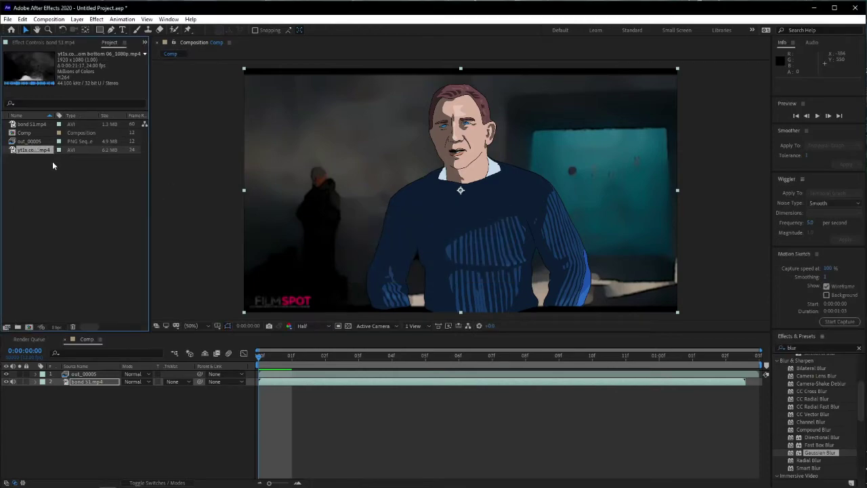
- Add the smoke clip to Comp, scale it to fill, place it under out_00005, blend Screen
left_click_drag(40, 153, 463, 200)
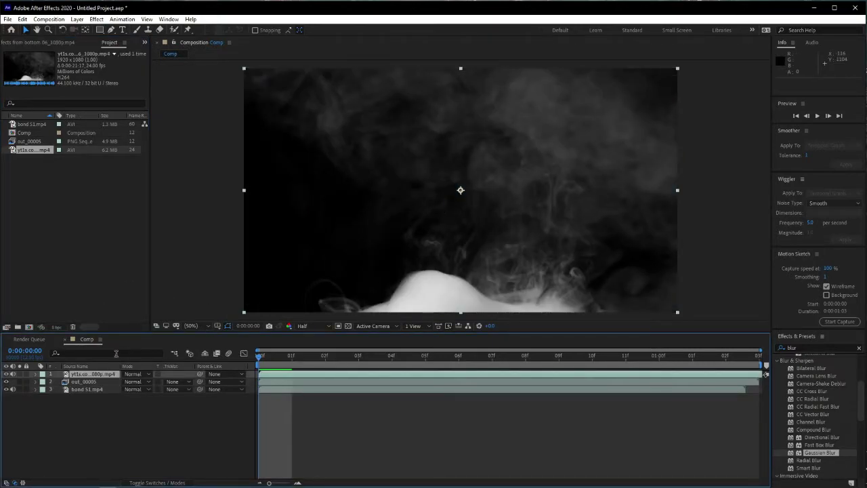
key("s")
left_click_drag(137, 382, 95, 381)
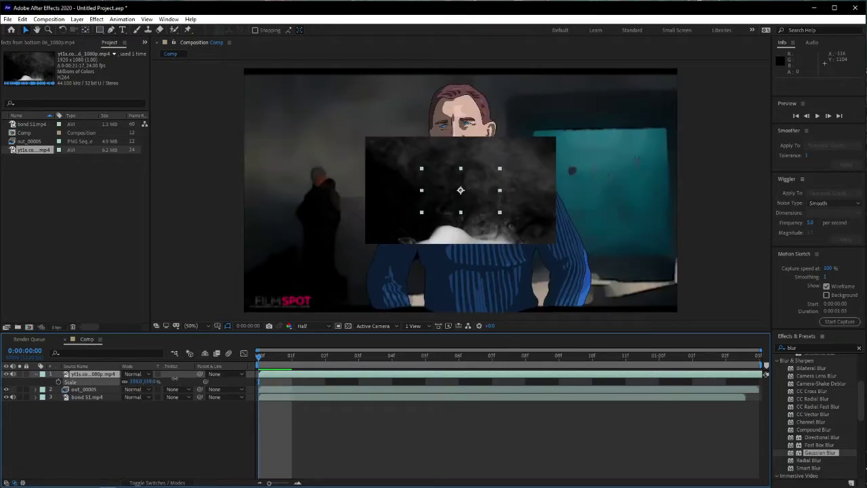
left_click_drag(175, 378, 199, 378)
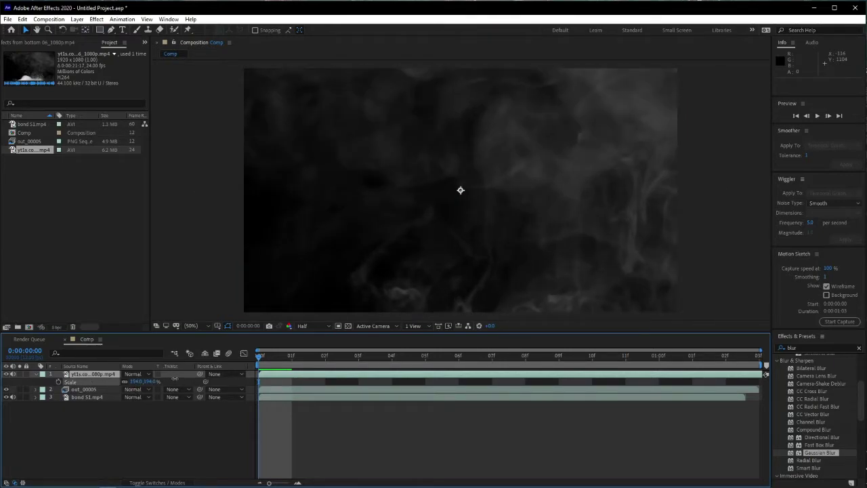
key("Return")
left_click(35, 377)
left_click_drag(85, 377, 84, 387)
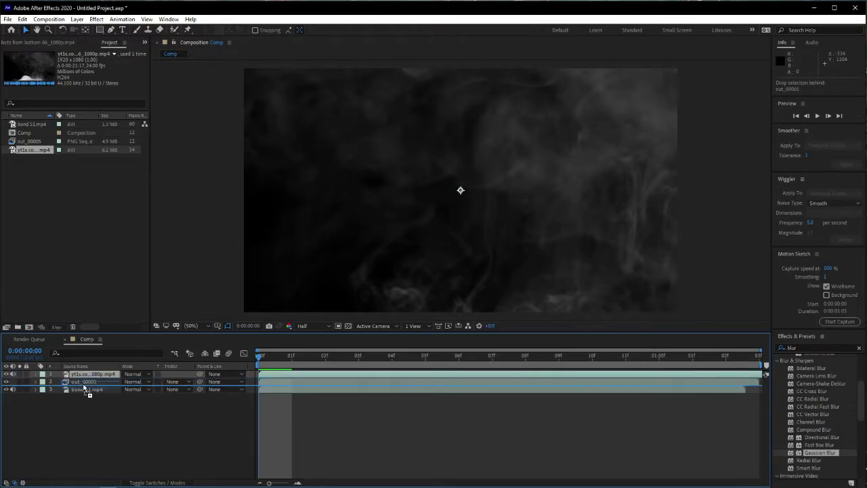
left_click(146, 381)
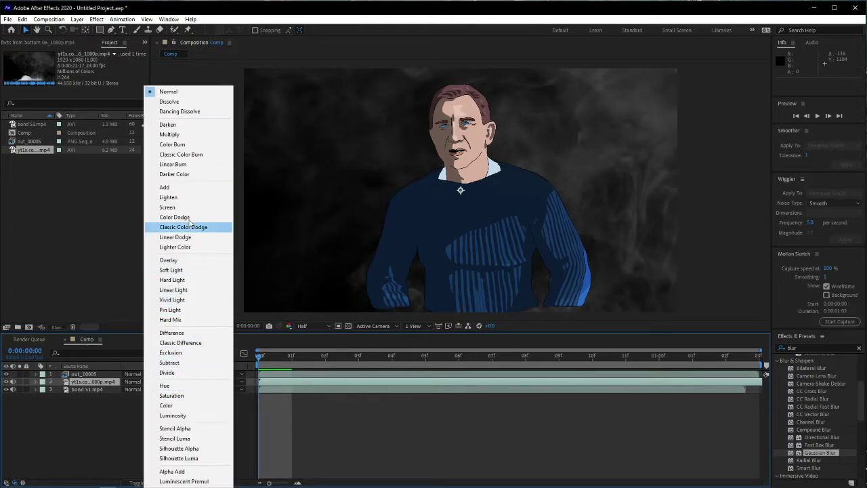
left_click(169, 207)
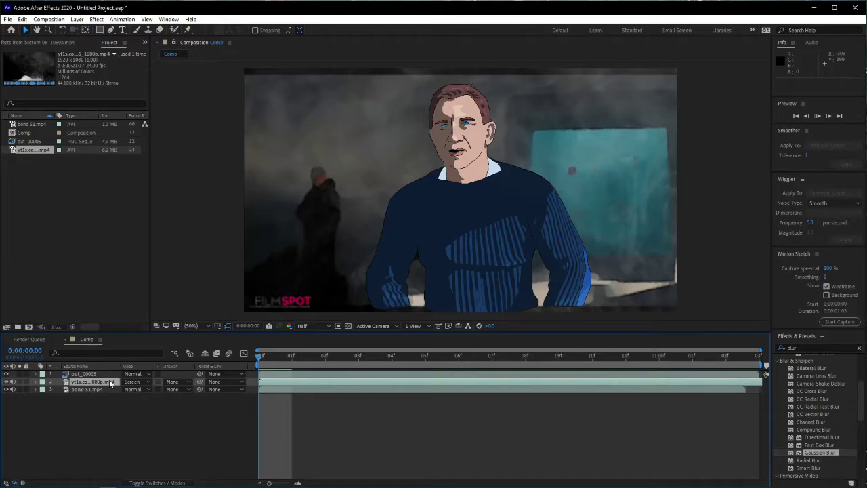
- Preview the comp at Quarter resolution and park the playhead at frame 6
key("space")
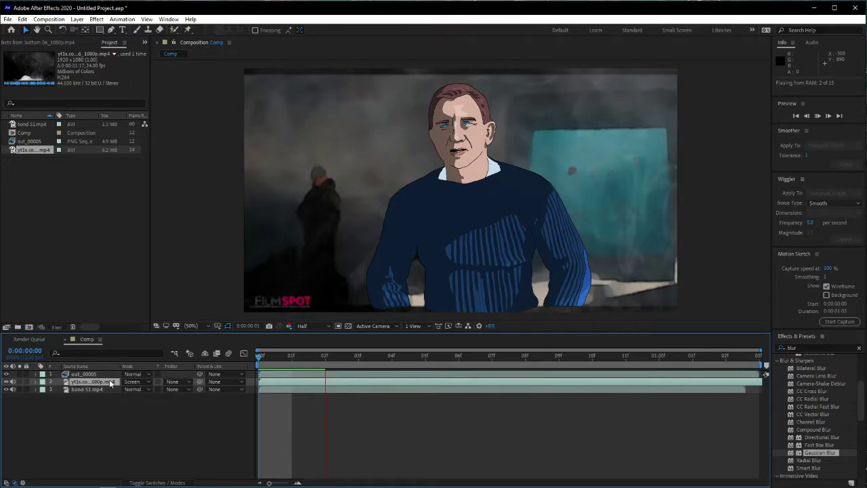
left_click(279, 358)
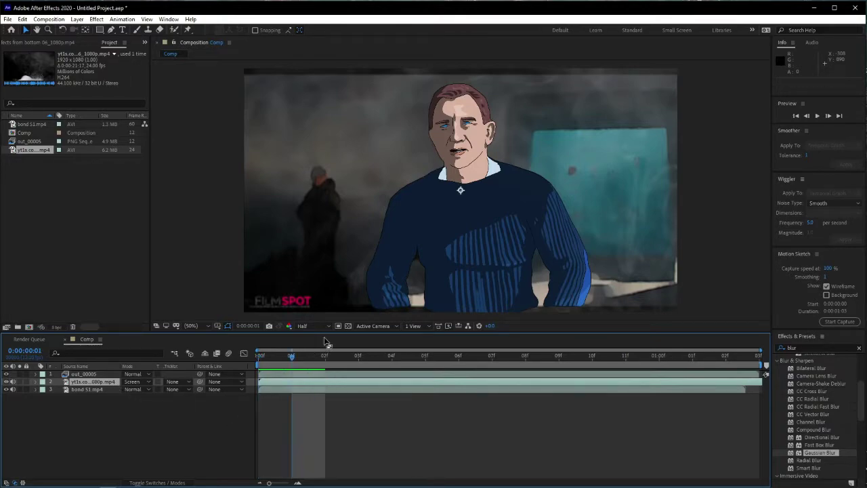
left_click(327, 327)
left_click(319, 377)
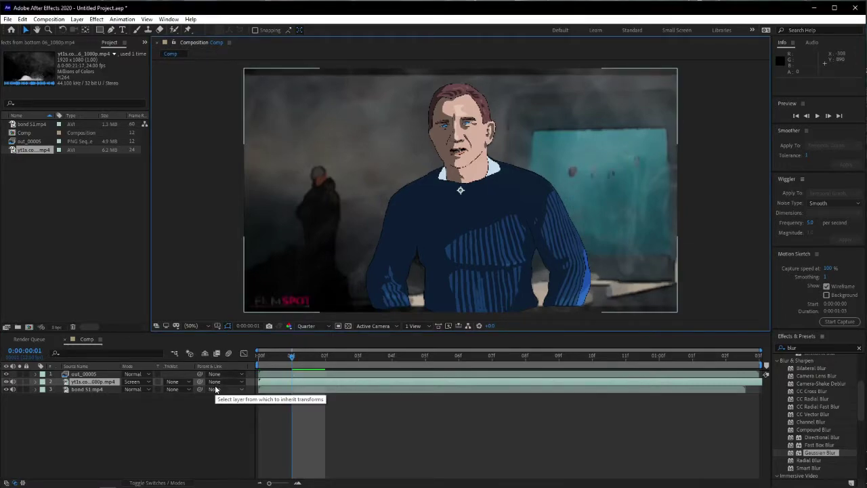
key("space")
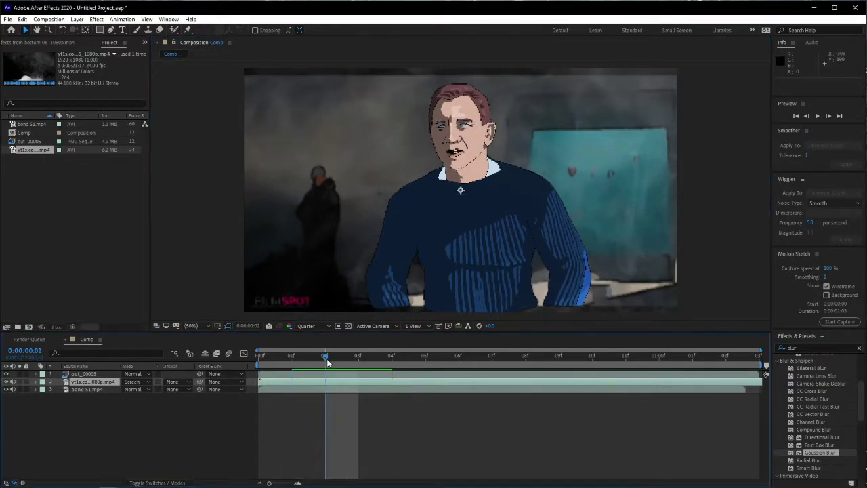
key("space")
left_click(448, 362)
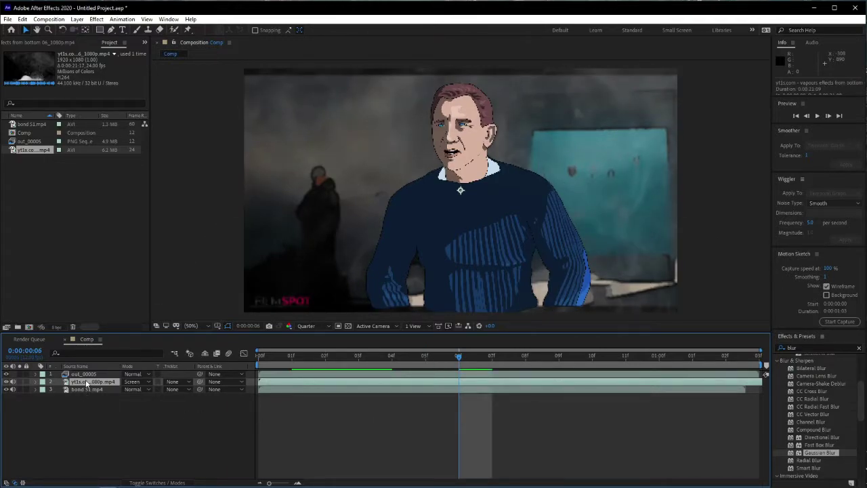
- Set layer 2's Opacity to 50%
key("t")
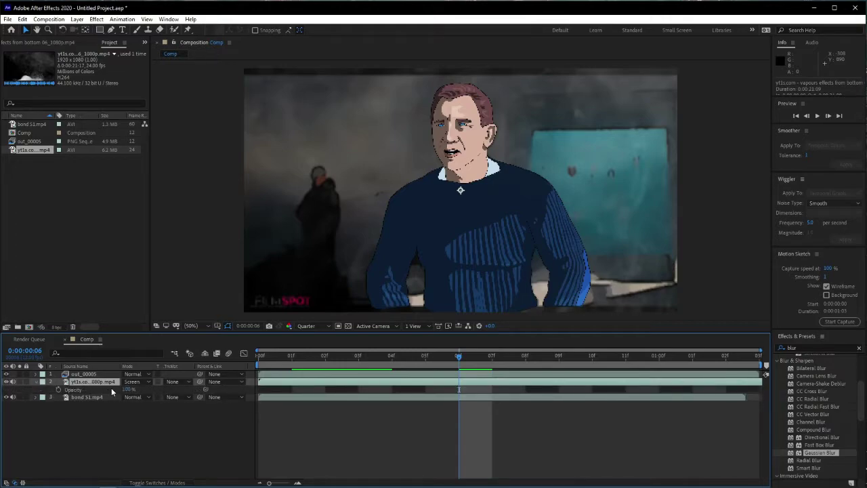
left_click(126, 389)
type("50")
left_click(126, 410)
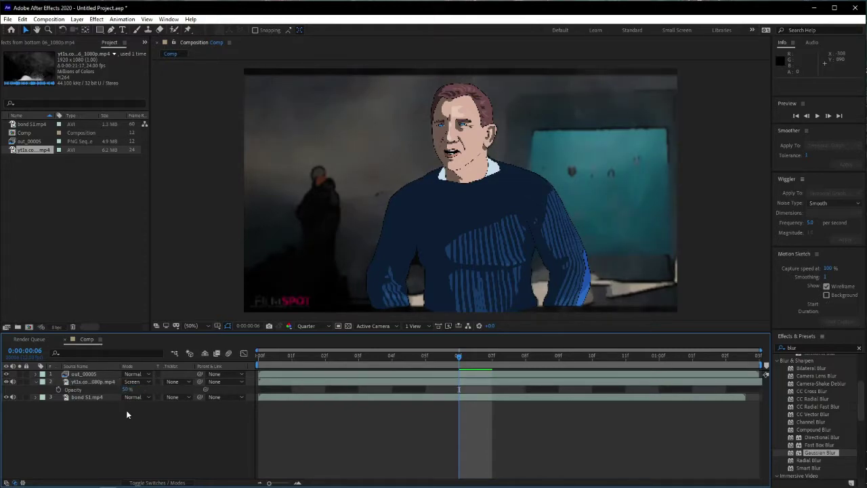
left_click(307, 326)
left_click(306, 347)
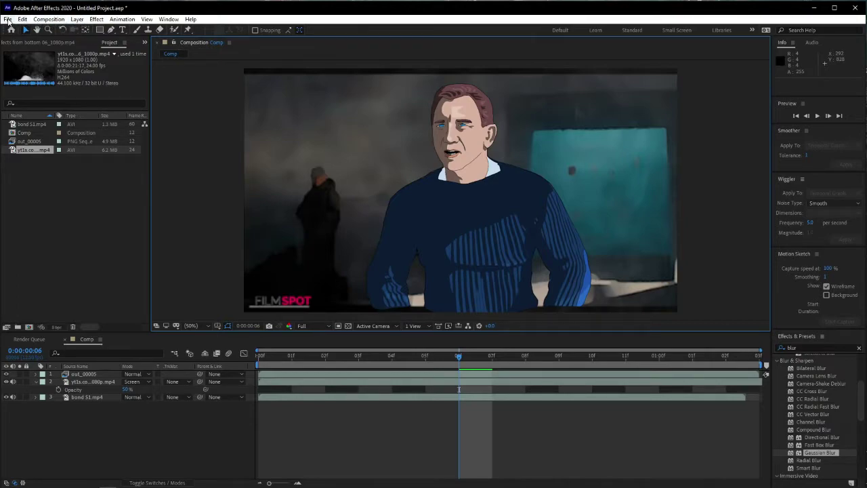
- Open the Composition Settings and accept them unchanged
left_click(49, 19)
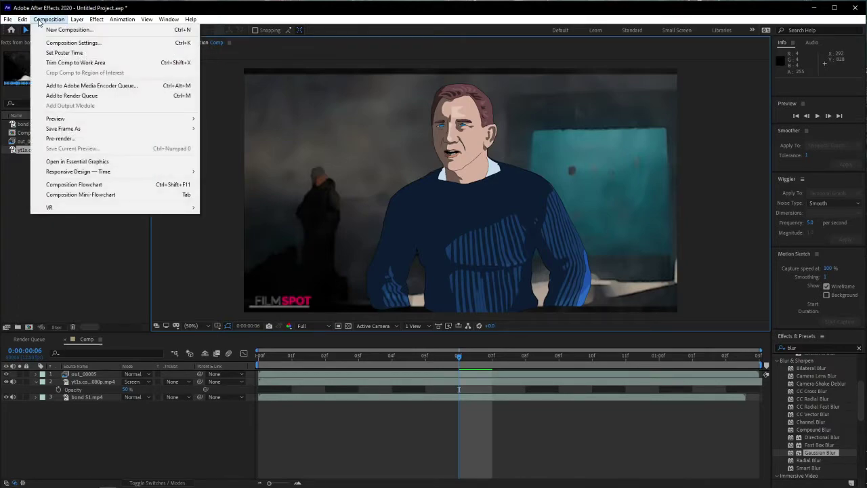
left_click(82, 45)
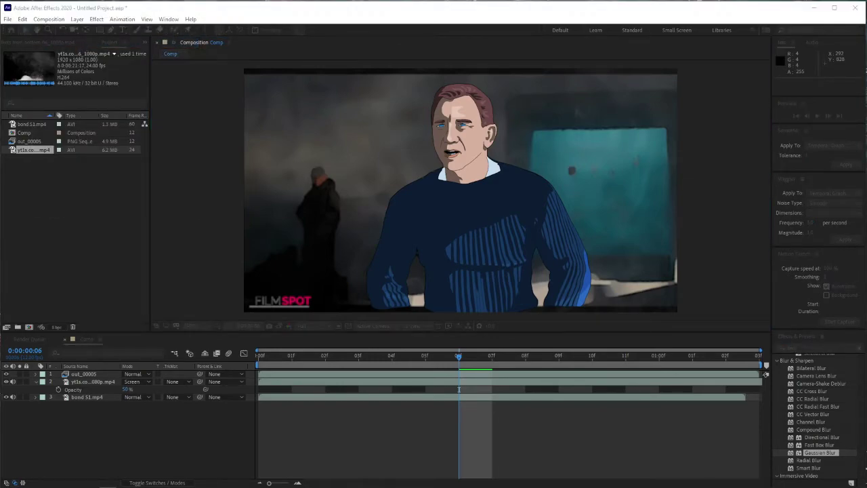
left_click_drag(307, 235, 308, 120)
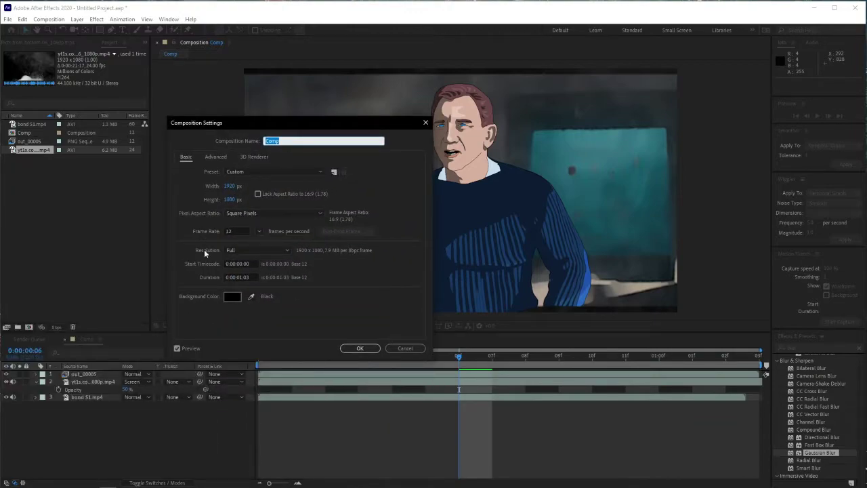
left_click(361, 349)
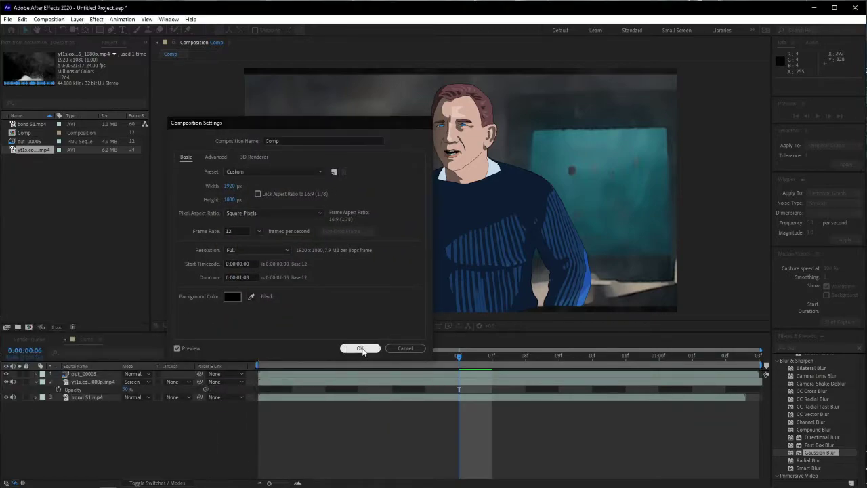
- Add the comp to the Render Queue with a Lossless AVI output module and choose its save location
left_click(8, 20)
mouse_move(88, 165)
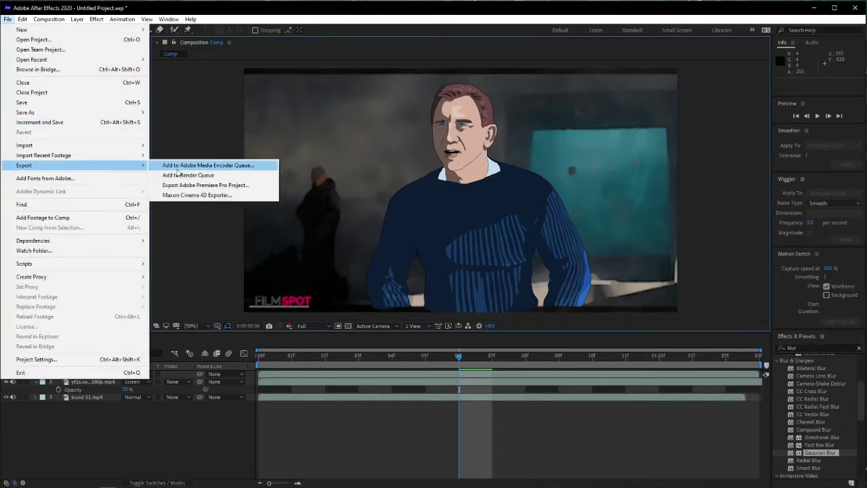
left_click(182, 176)
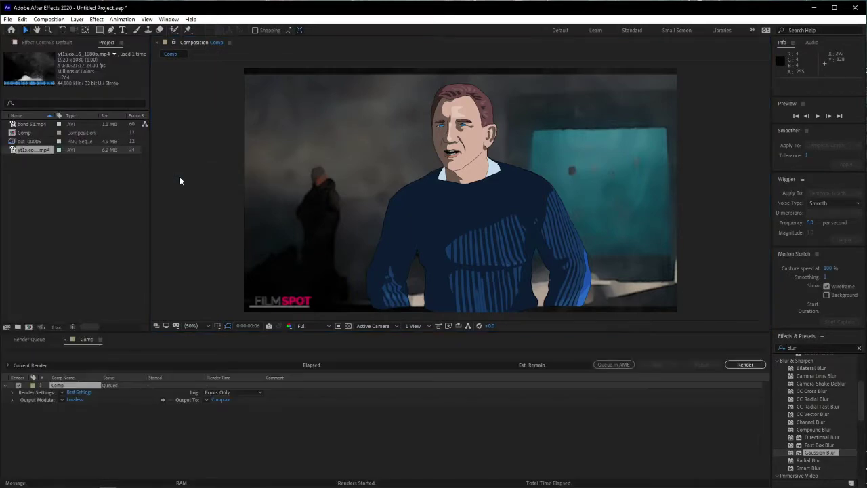
left_click(74, 400)
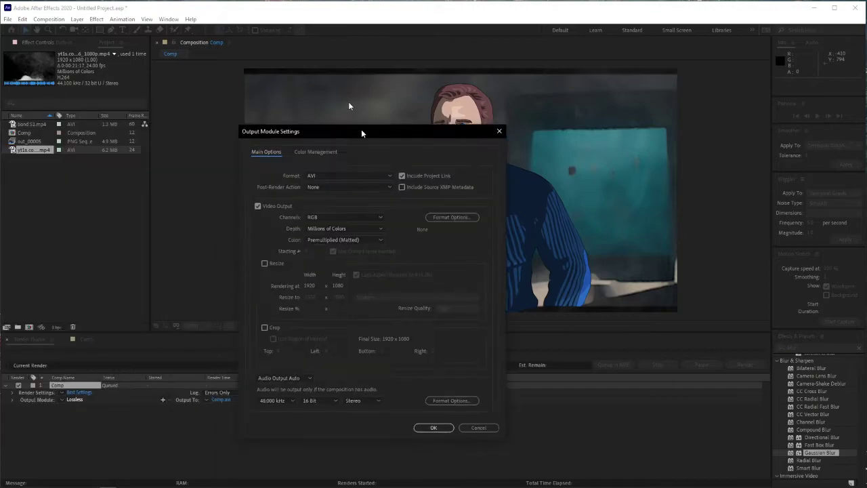
left_click_drag(351, 132, 319, 88)
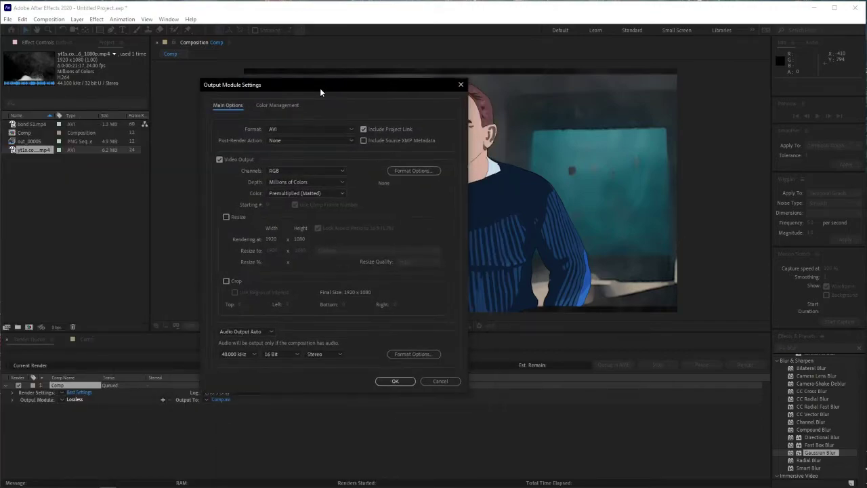
left_click(395, 381)
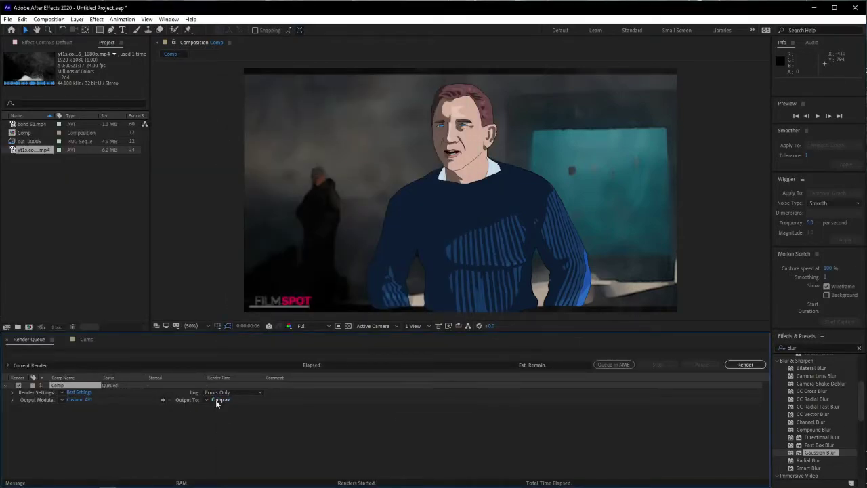
left_click(216, 400)
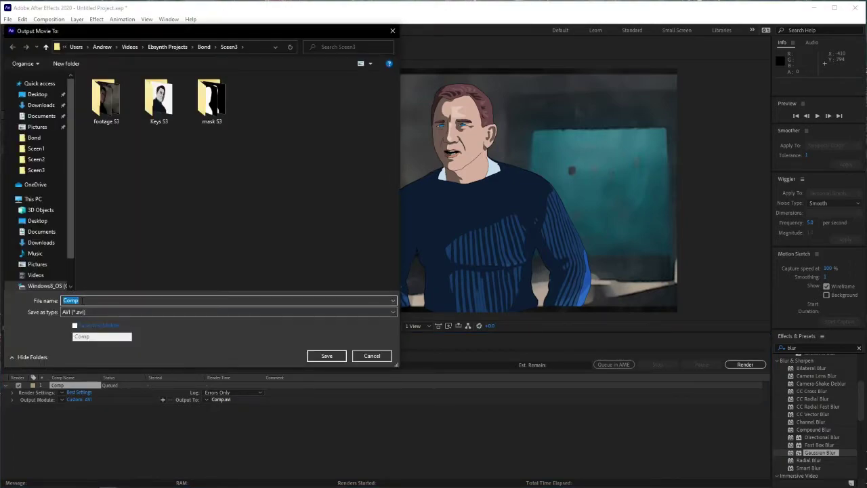
- Rename the output to 'sceen1 comp' and save it as sceen1 comp.avi in Bond's Sceen1 folder
left_click(80, 300)
key("BackSpace")
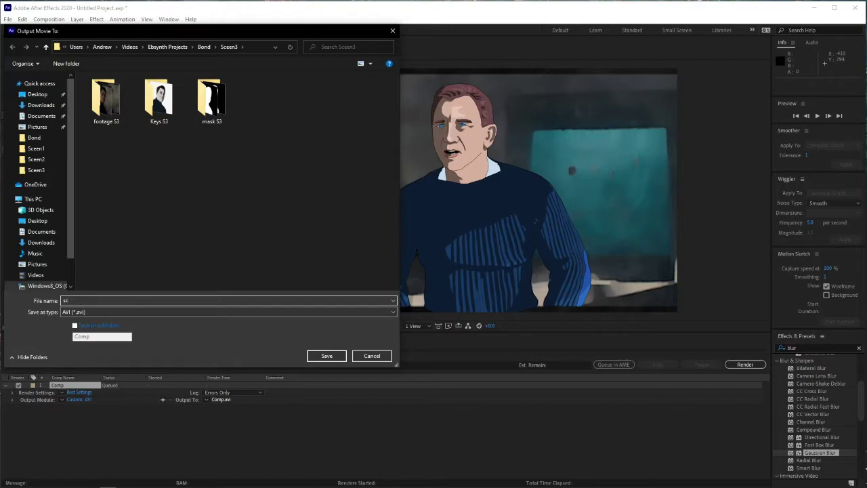
type("sceen1 comp")
left_click(47, 46)
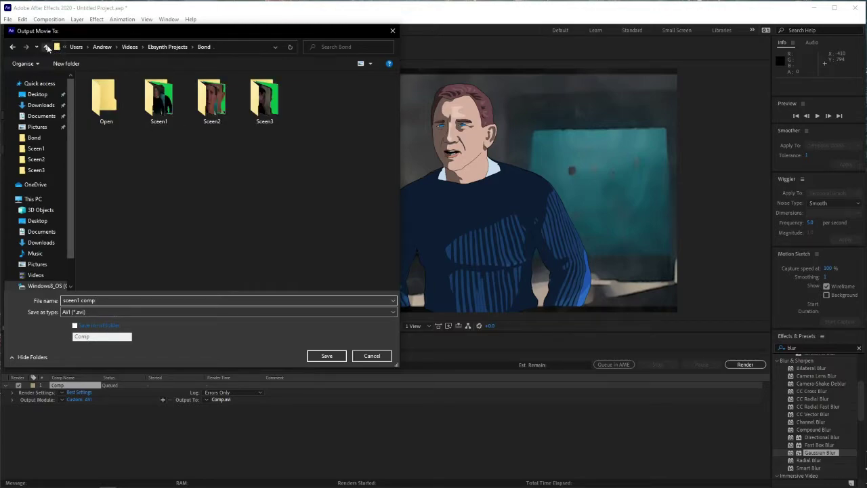
double_click(159, 98)
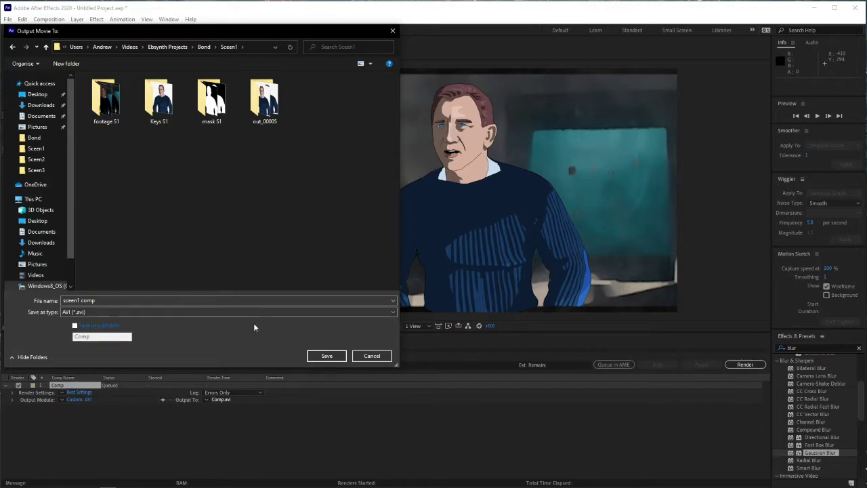
left_click(327, 355)
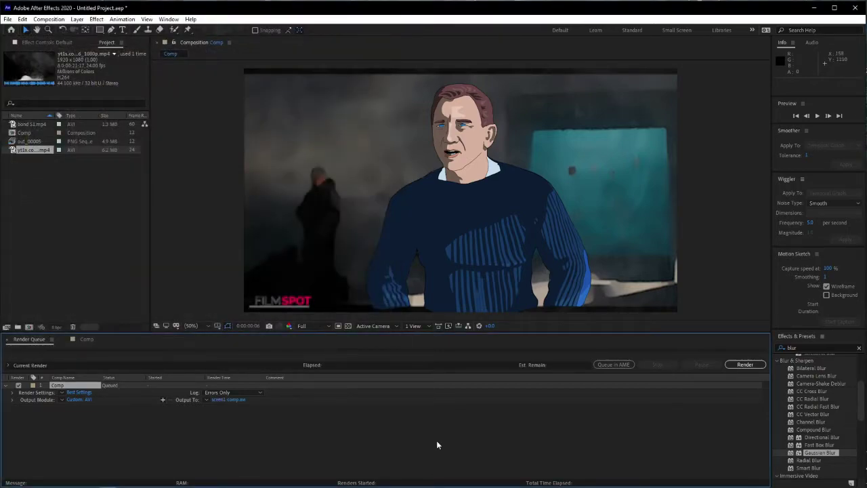
- Render the queued comp and import sceen1 comp.avi from the Sceen1 folder
left_click(752, 365)
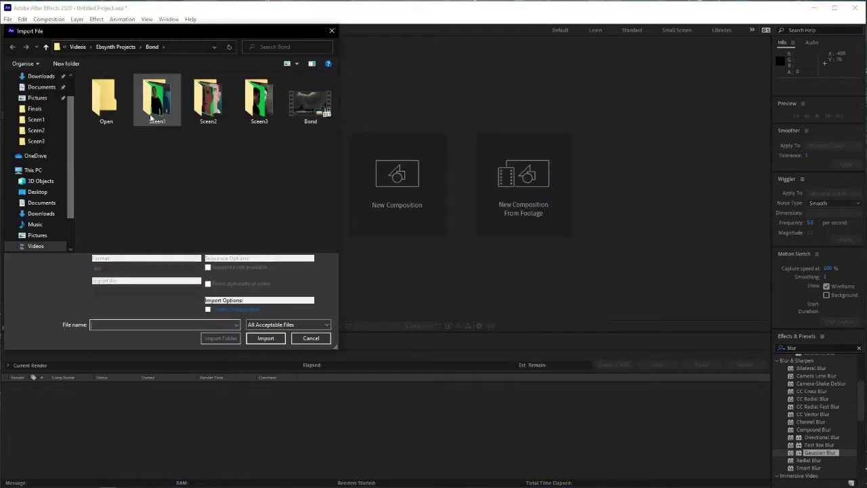
double_click(155, 102)
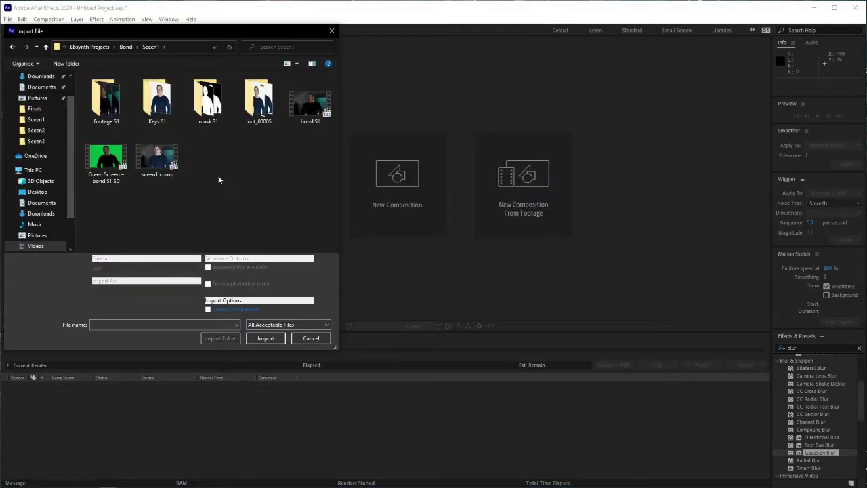
double_click(160, 163)
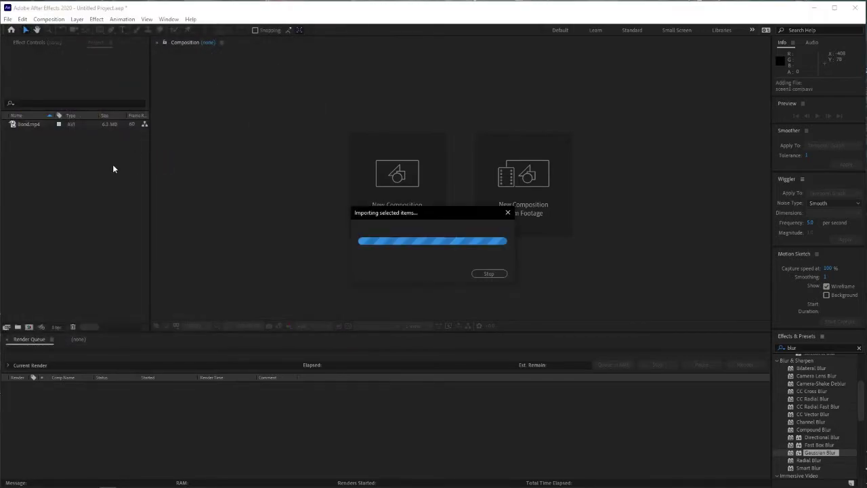
- Import sceen2 comp.avi from the Sceen2 folder
double_click(92, 164)
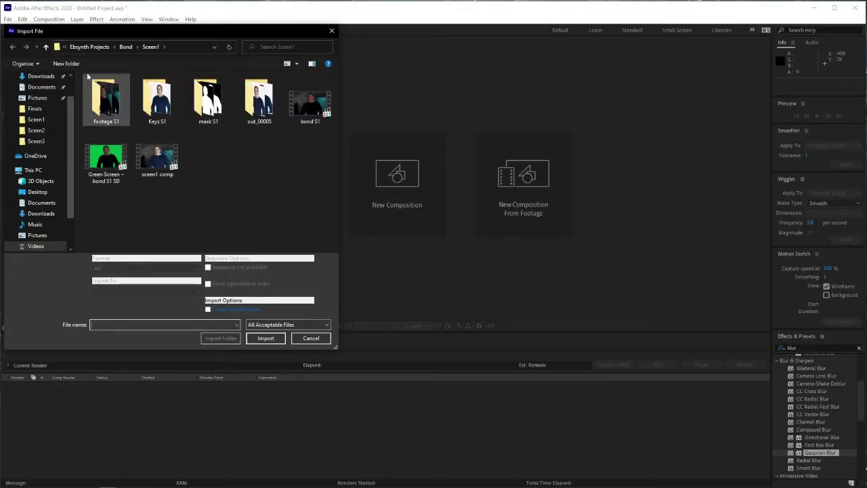
left_click(45, 47)
double_click(209, 100)
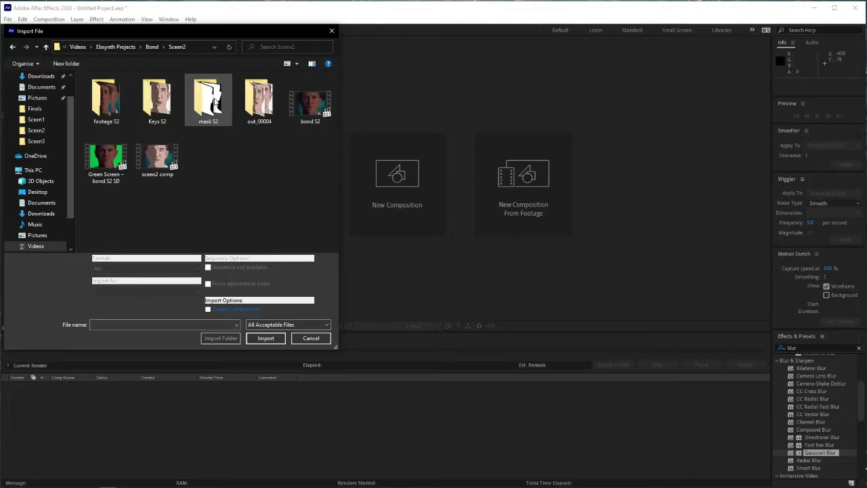
left_click(154, 162)
double_click(155, 161)
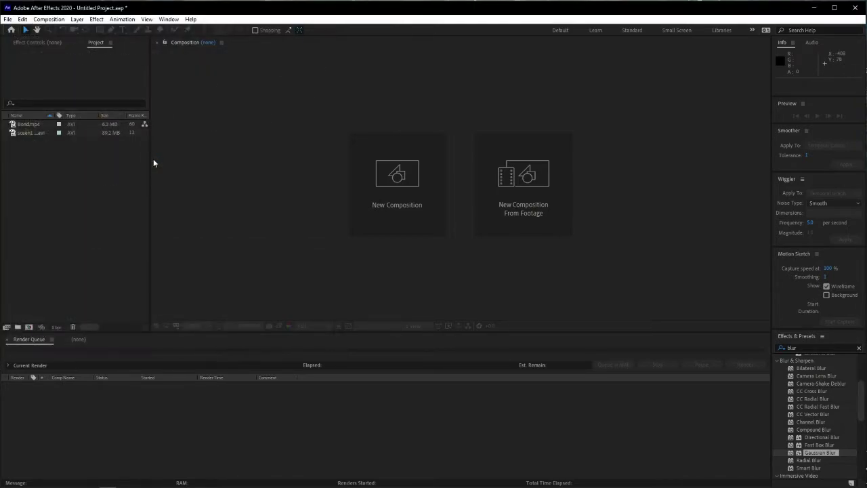
- Import sceen3 comp.avi from Sceen3, then build a new composition from Bond.mp4
double_click(62, 174)
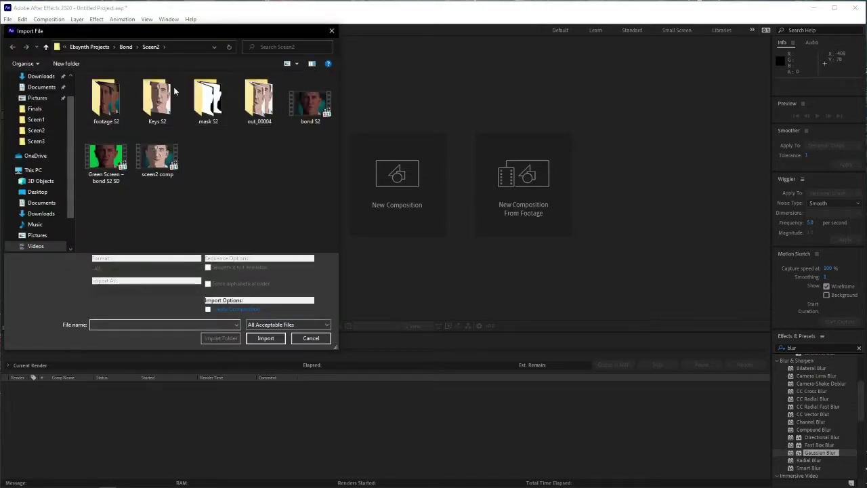
left_click(46, 47)
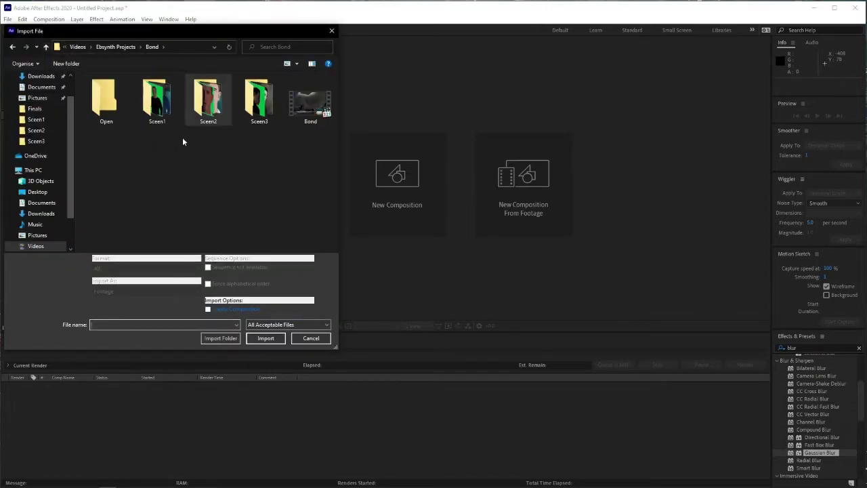
double_click(256, 101)
left_click(158, 162)
double_click(158, 162)
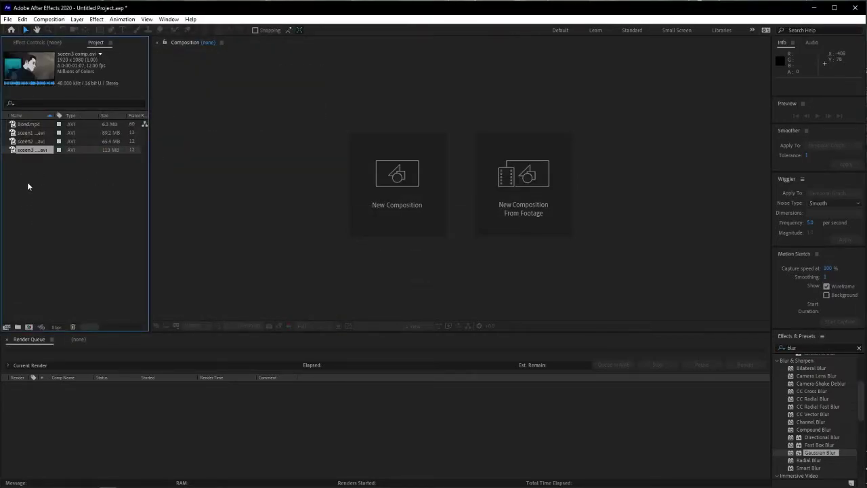
left_click(29, 126)
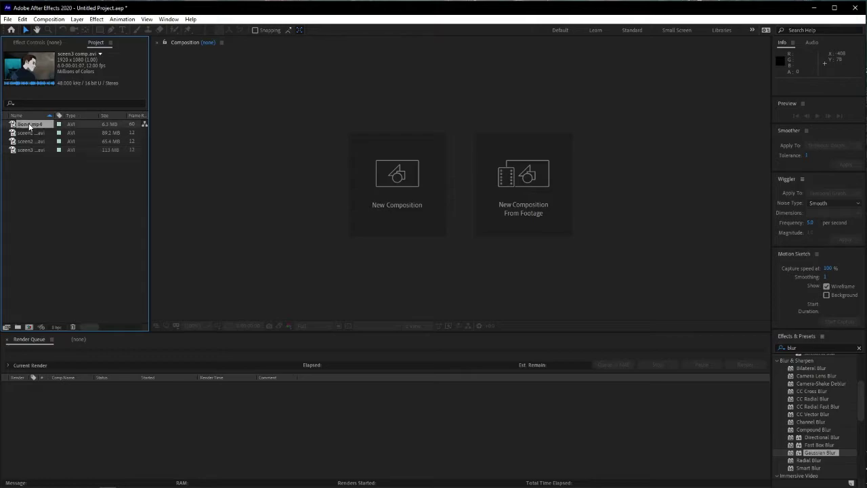
left_click(30, 323)
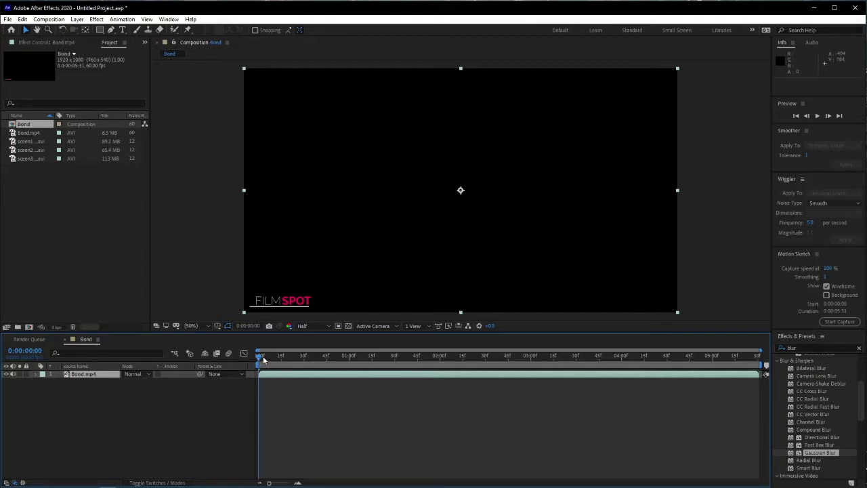
- Set the playhead to 0:00:01:47, the first frame of Bond standing, and select sceen1
left_click_drag(264, 360, 427, 364)
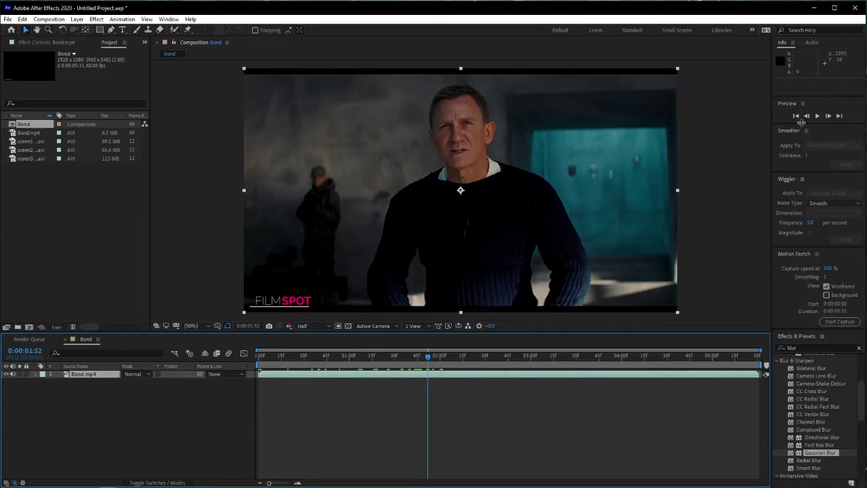
left_click(806, 117)
left_click(806, 117)
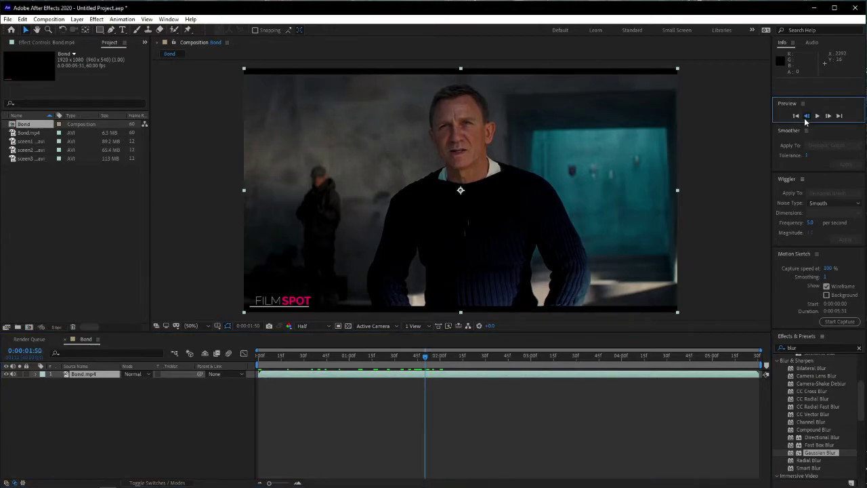
left_click(806, 117)
left_click(806, 116)
left_click(806, 117)
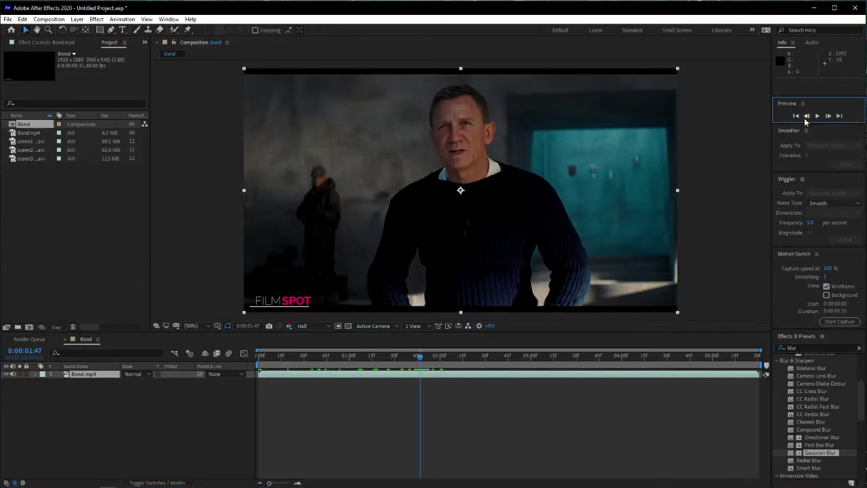
left_click(806, 117)
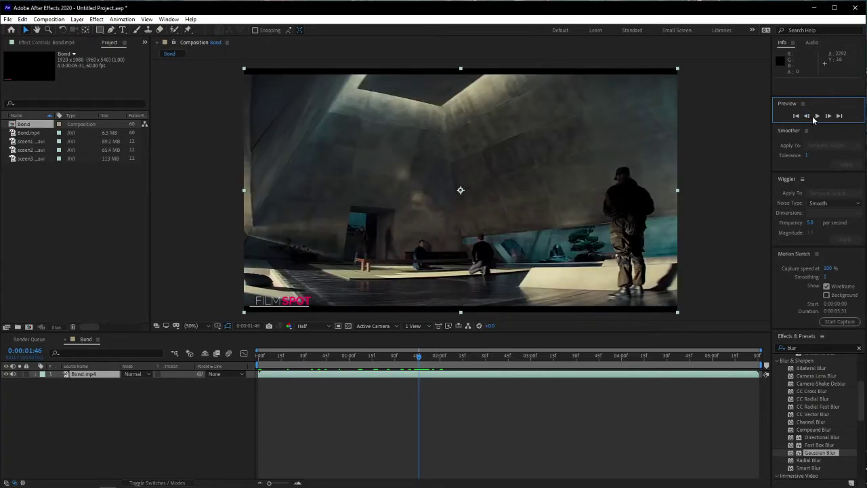
left_click(828, 117)
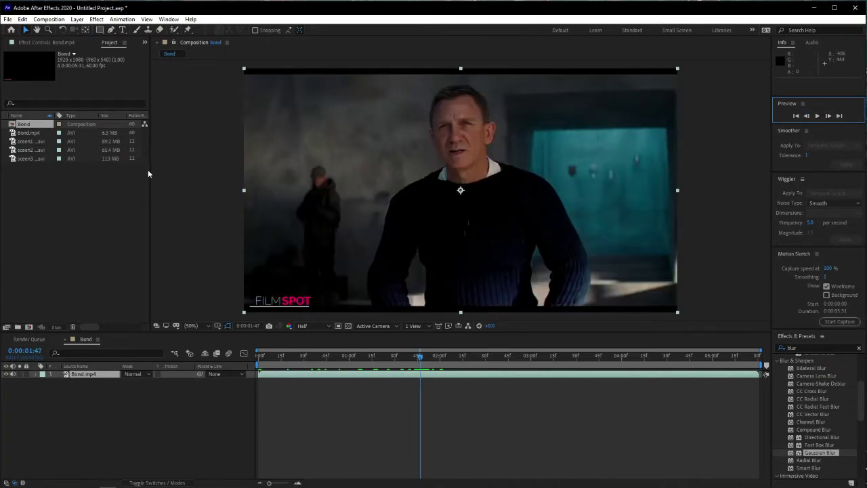
left_click(25, 142)
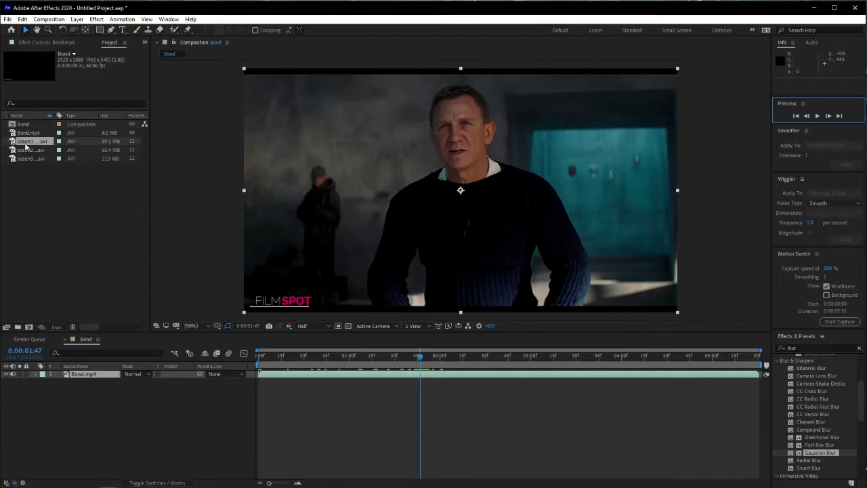
- Add sceen1, sceen2 and sceen3 comp.avi above Bond.mp4, placed consecutively from 0:00:01:47
left_click_drag(134, 371, 142, 381)
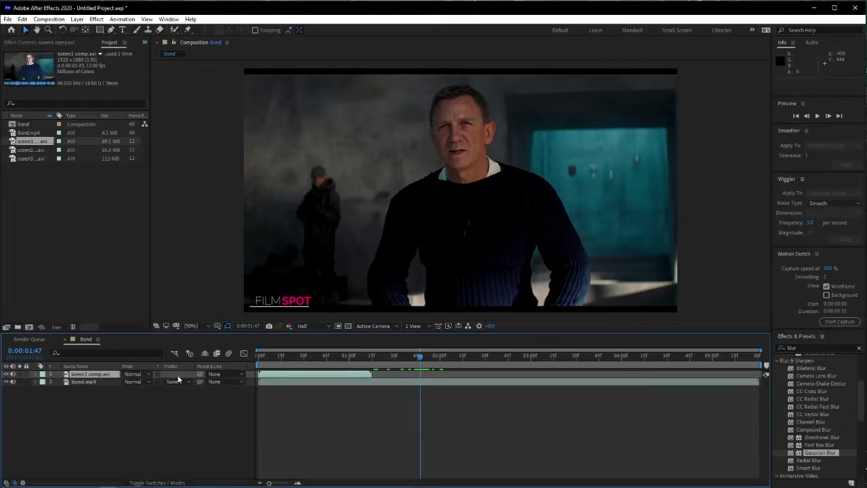
left_click_drag(292, 372, 453, 378)
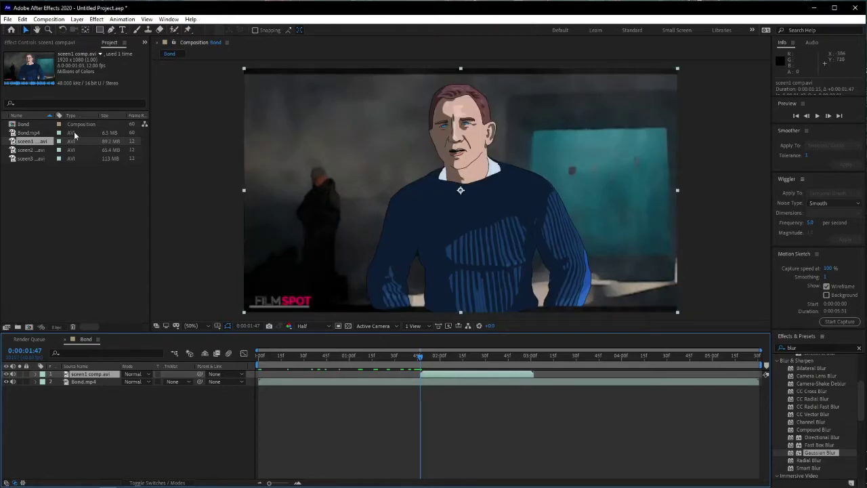
left_click_drag(33, 149, 122, 373)
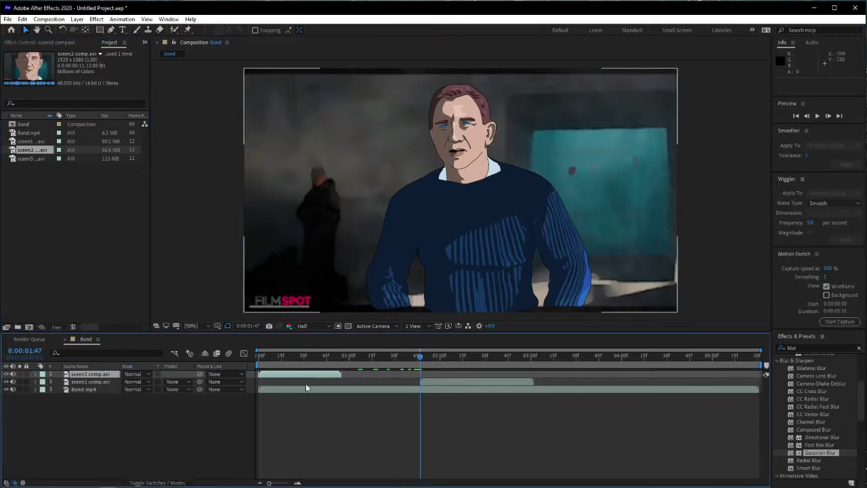
left_click_drag(297, 376, 570, 373)
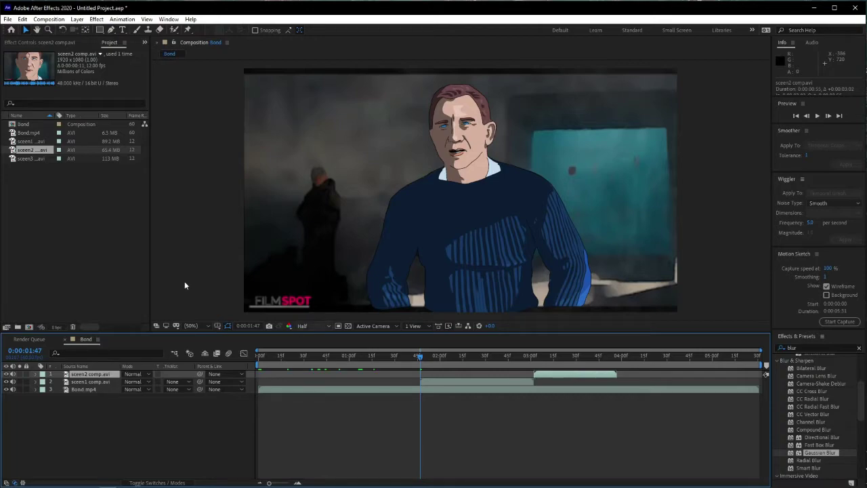
left_click_drag(30, 159, 91, 374)
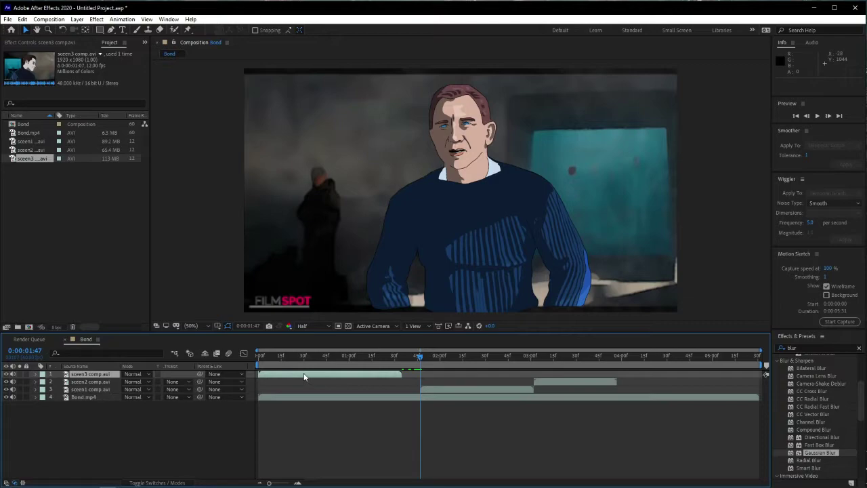
left_click_drag(303, 377, 661, 388)
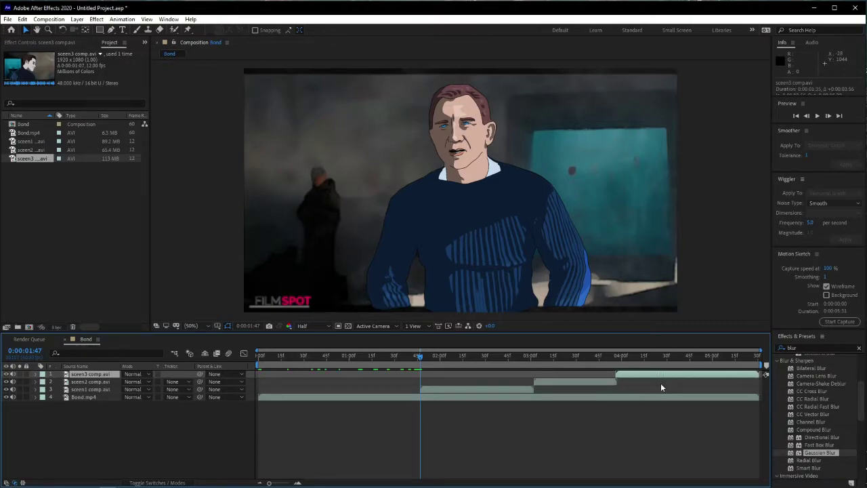
- Nudge the three clips' start times so sceen1, sceen2 and sceen3 butt together without gaps
left_click_drag(657, 376, 659, 377)
left_click_drag(449, 390, 445, 391)
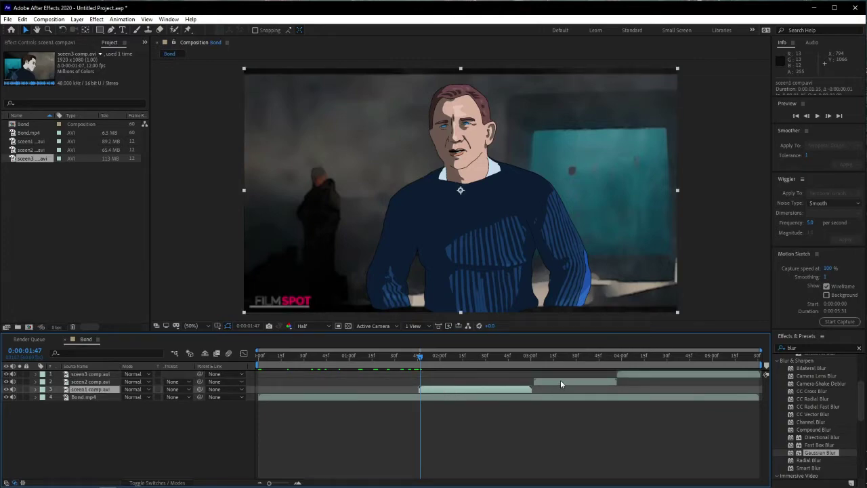
left_click_drag(561, 383, 560, 384)
left_click_drag(638, 373, 636, 373)
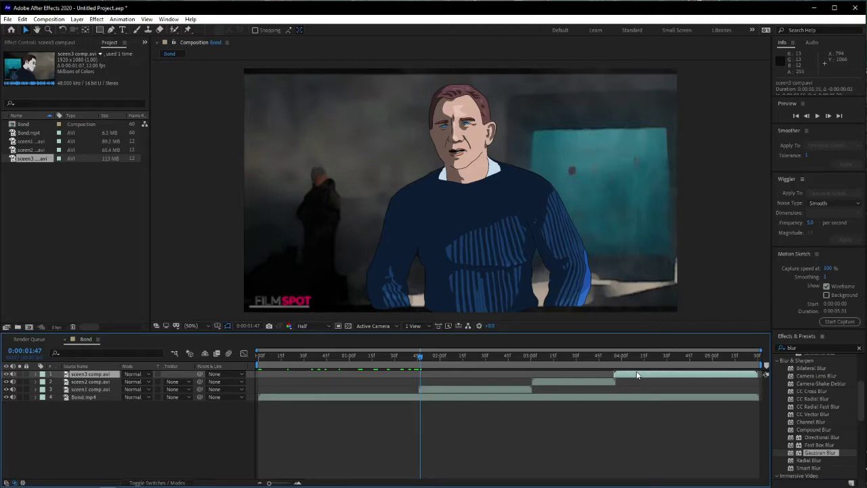
left_click_drag(636, 371, 638, 371)
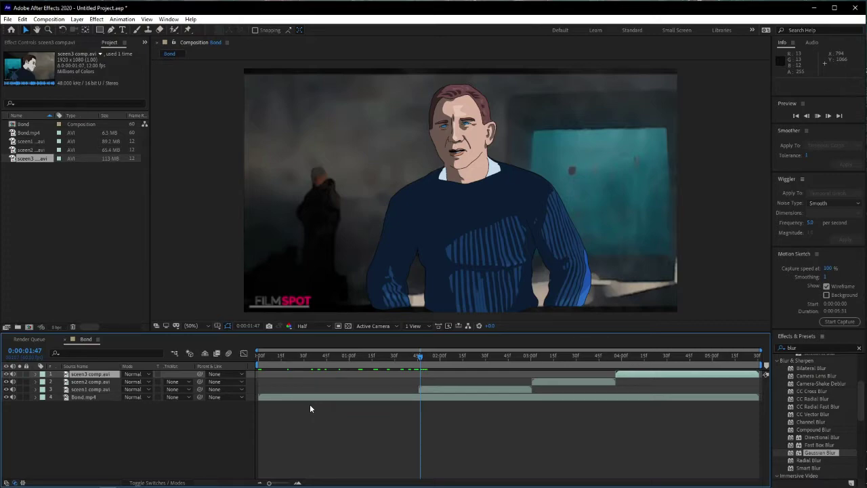
- Preview the Bond comp, drop viewer resolution from Third to Quarter, and play it again
key("space")
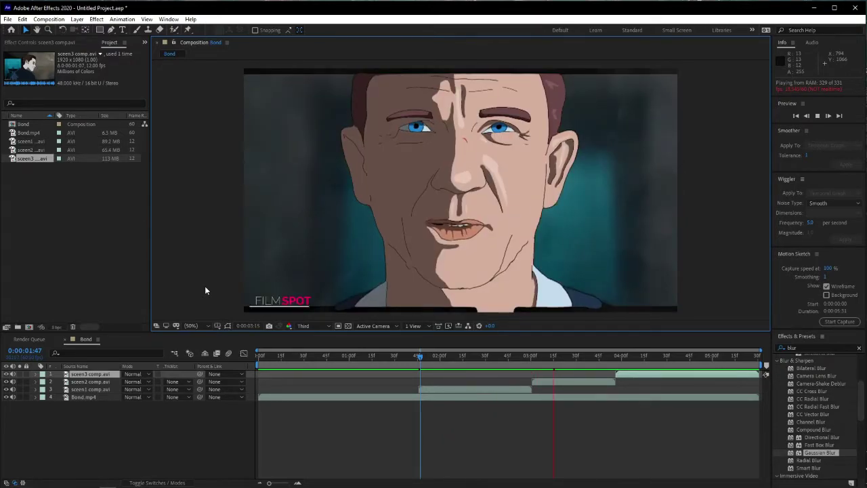
left_click(311, 326)
left_click(320, 378)
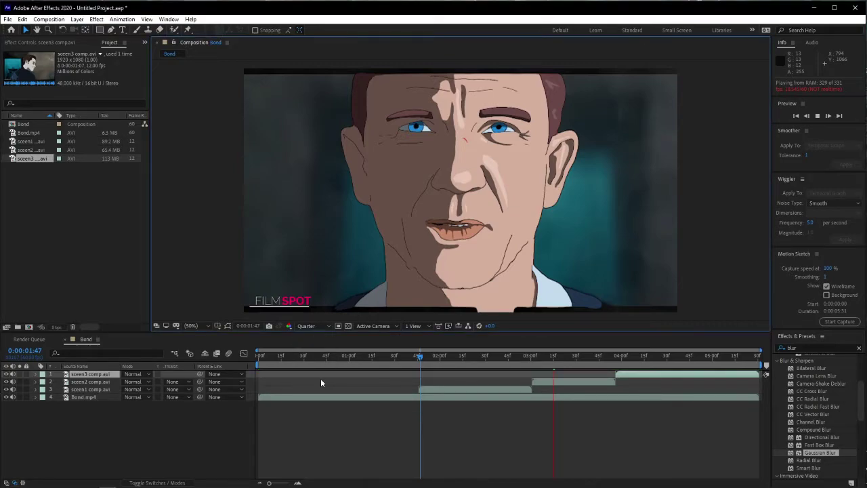
key("space")
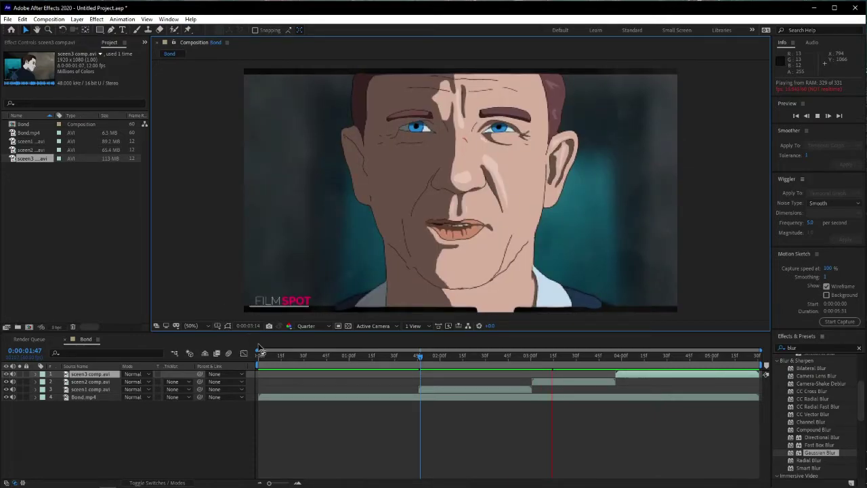
key("space")
left_click_drag(266, 358, 257, 363)
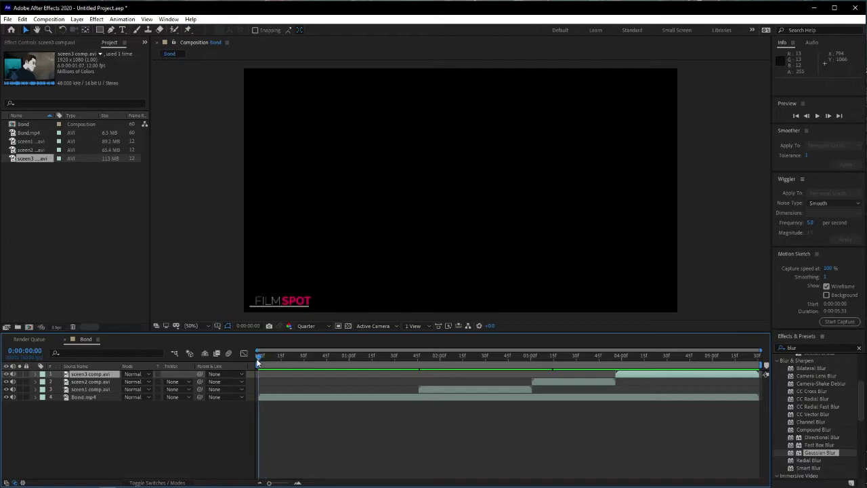
key("space")
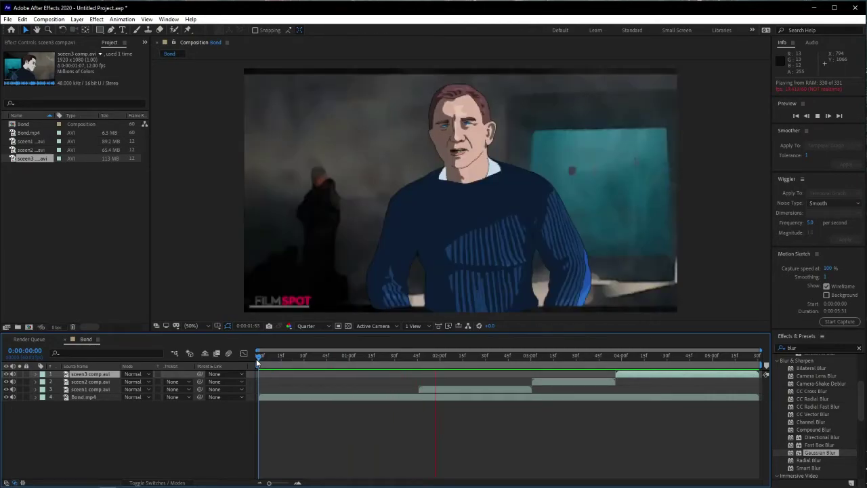
left_click(421, 356)
left_click_drag(422, 356, 410, 356)
key("space")
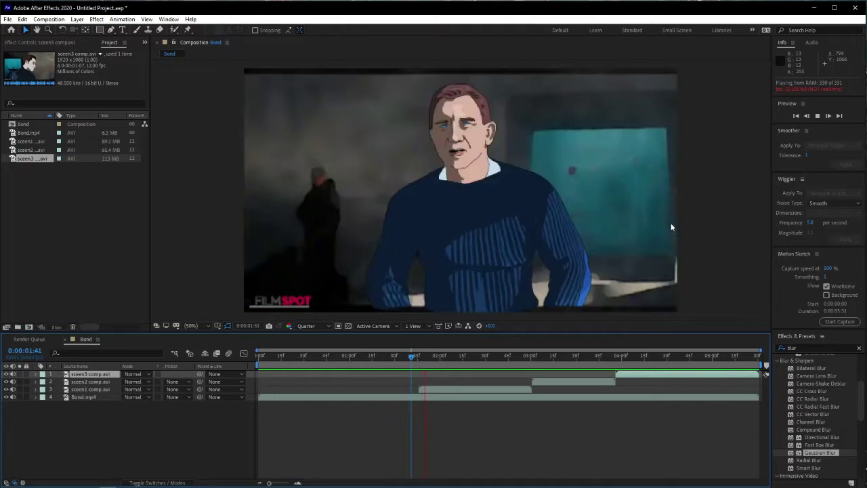
left_click(817, 116)
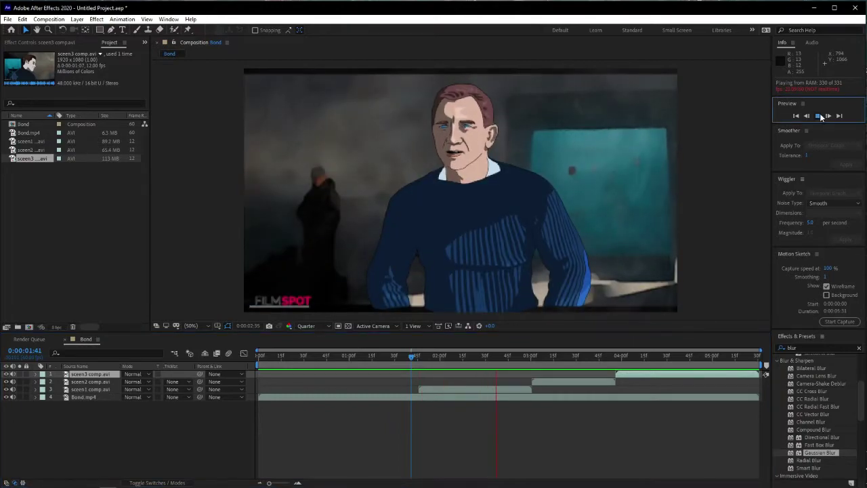
left_click(818, 115)
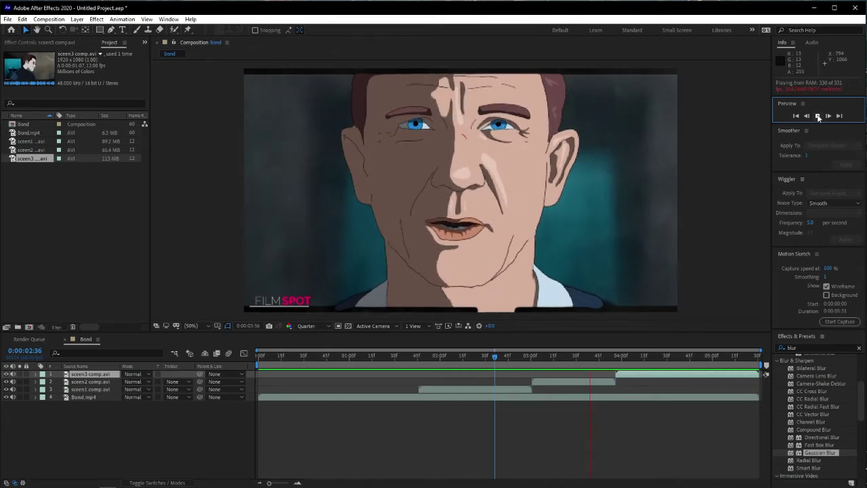
left_click(818, 116)
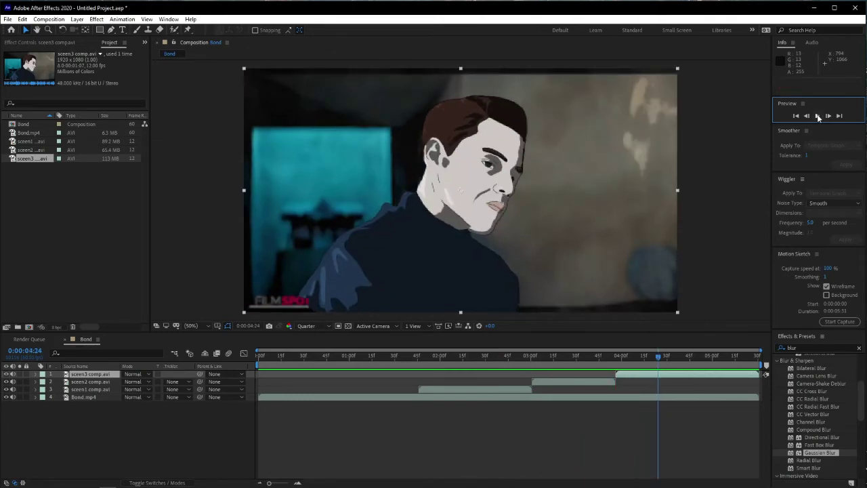
left_click(818, 116)
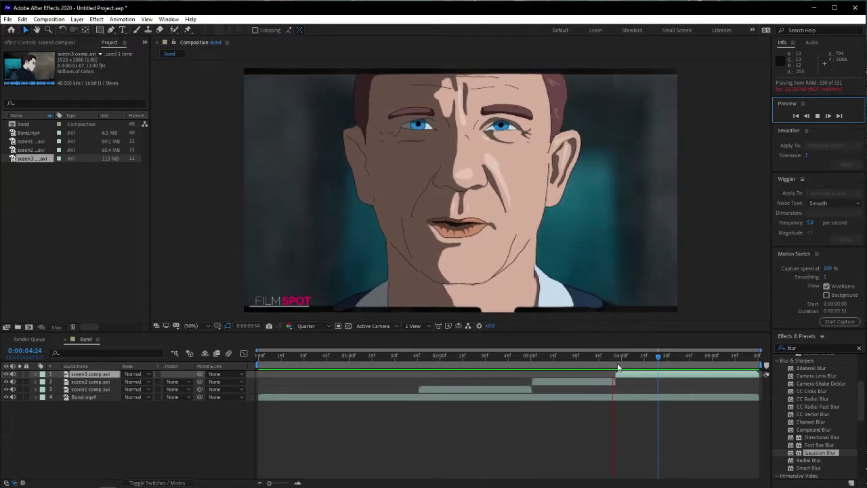
left_click(579, 356)
mouse_move(580, 356)
left_mouse_down()
mouse_move(608, 360)
mouse_move(560, 365)
mouse_move(570, 364)
left_mouse_up()
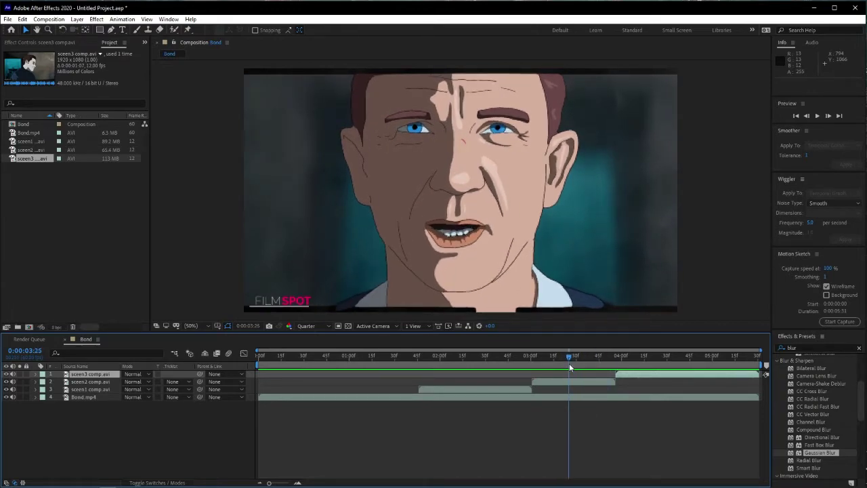
left_click(7, 382)
left_click(7, 382)
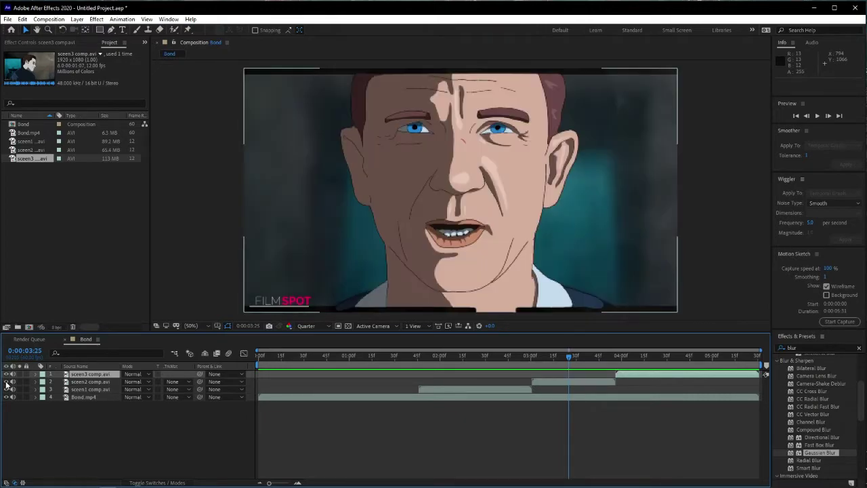
left_click(7, 382)
left_click(6, 382)
left_click(7, 382)
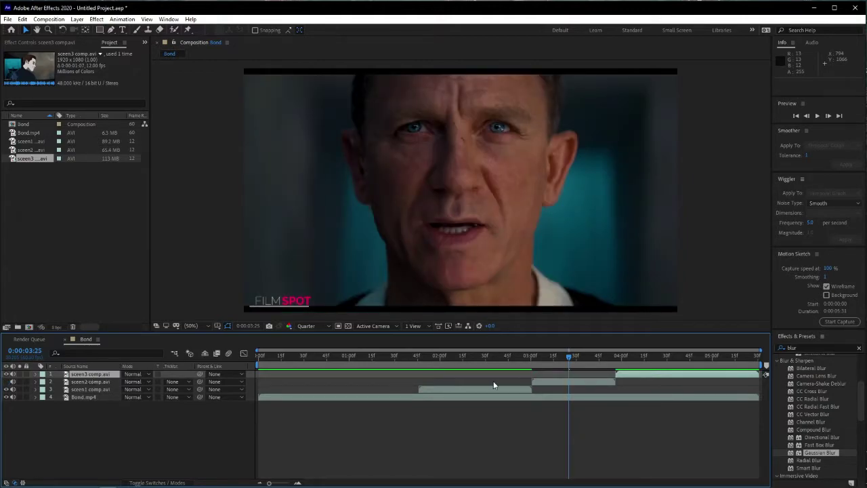
left_click_drag(568, 357, 561, 360)
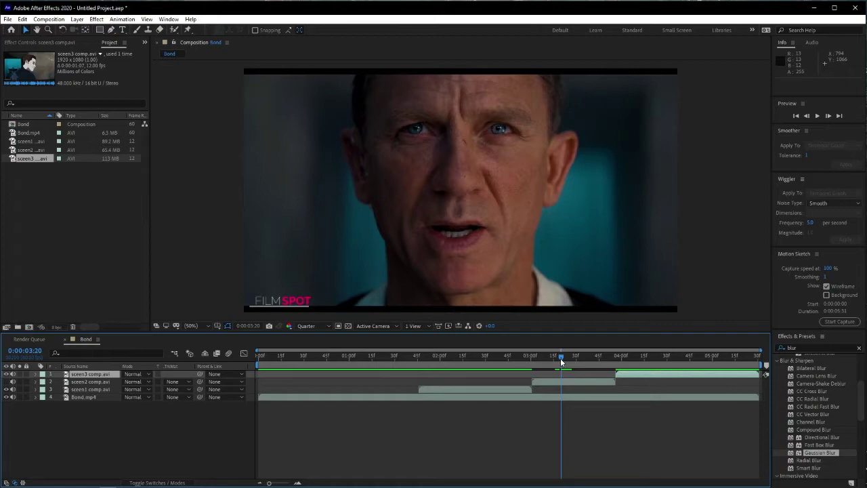
left_click(6, 381)
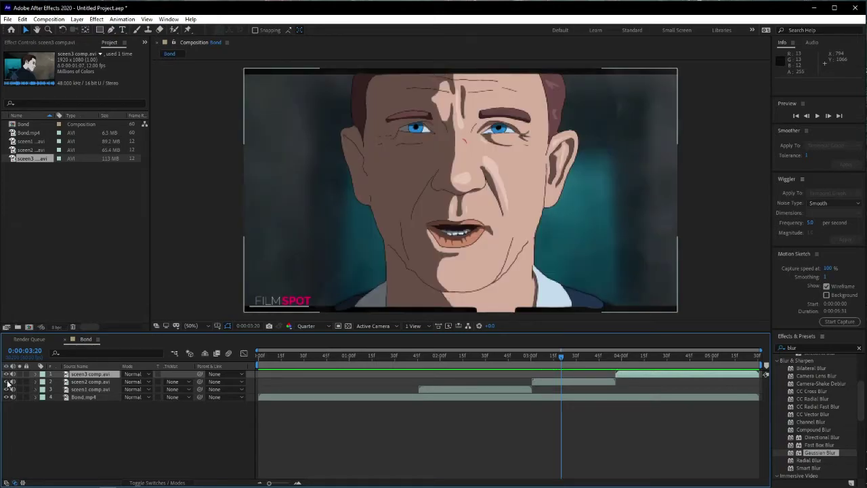
left_click(8, 382)
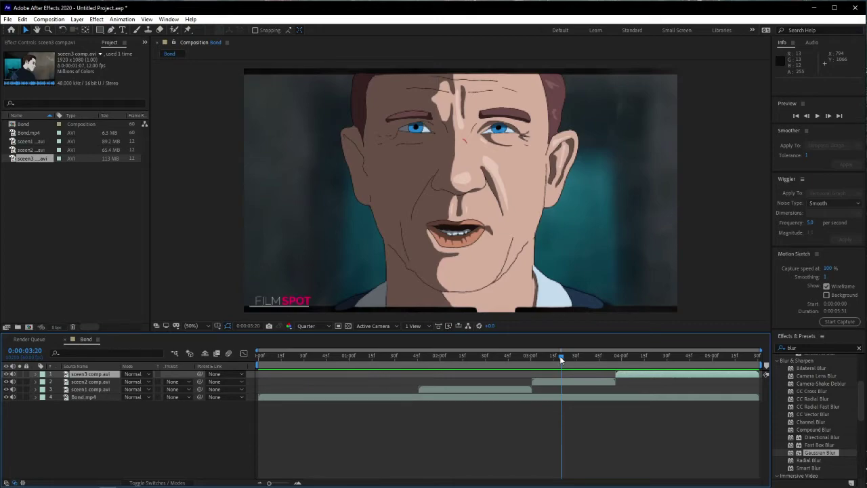
left_click_drag(560, 356, 558, 379)
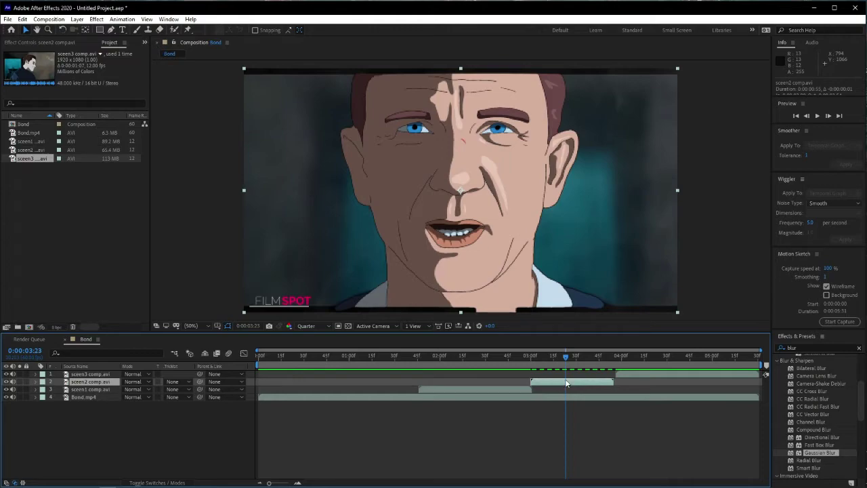
left_click(621, 376)
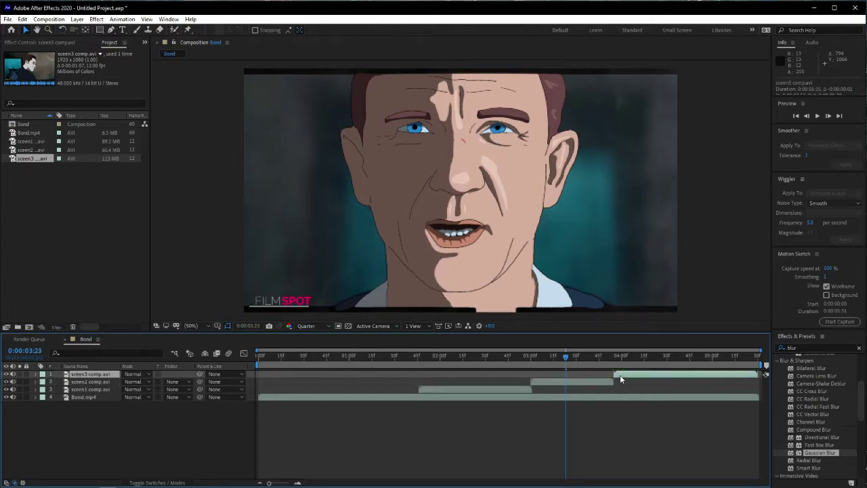
left_click(503, 391)
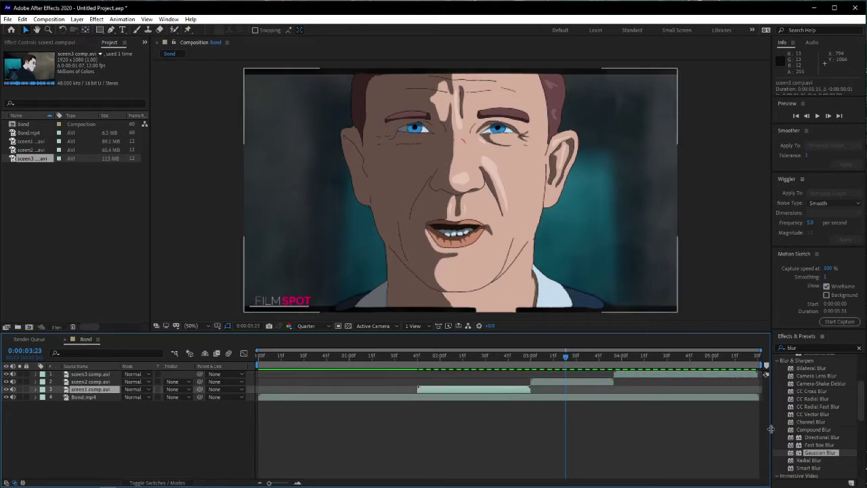
left_click(764, 370)
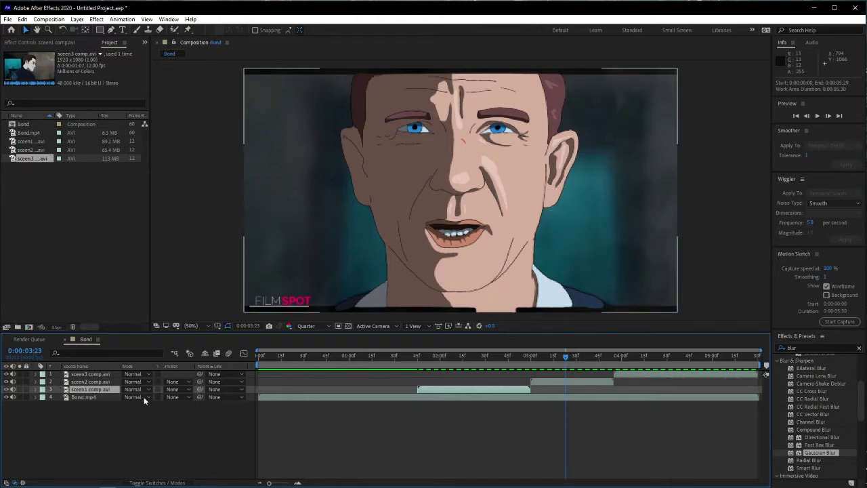
left_click(8, 382)
left_click(7, 382)
left_click(7, 382)
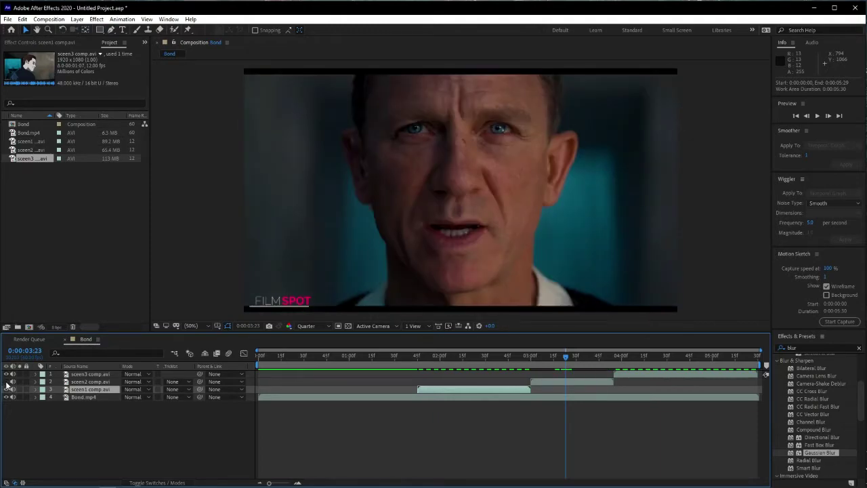
left_click(8, 382)
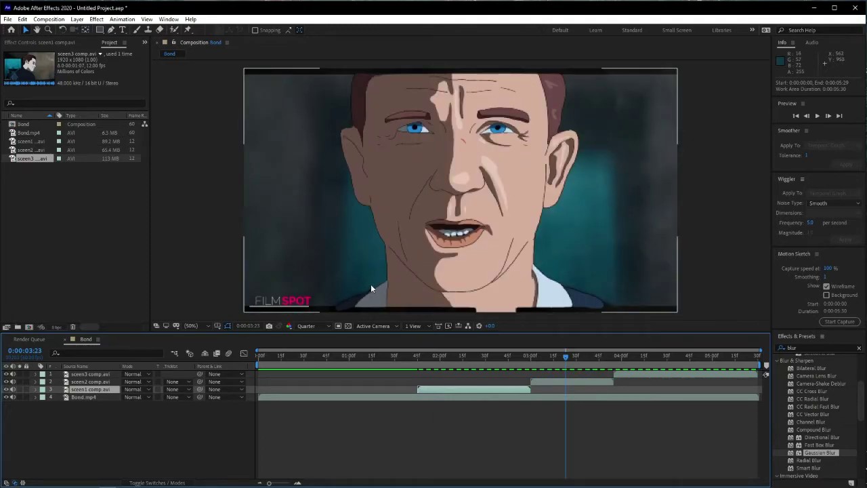
- Create a full-frame black solid via Layer > New > Solid
left_click(77, 19)
mouse_move(88, 31)
left_click(232, 39)
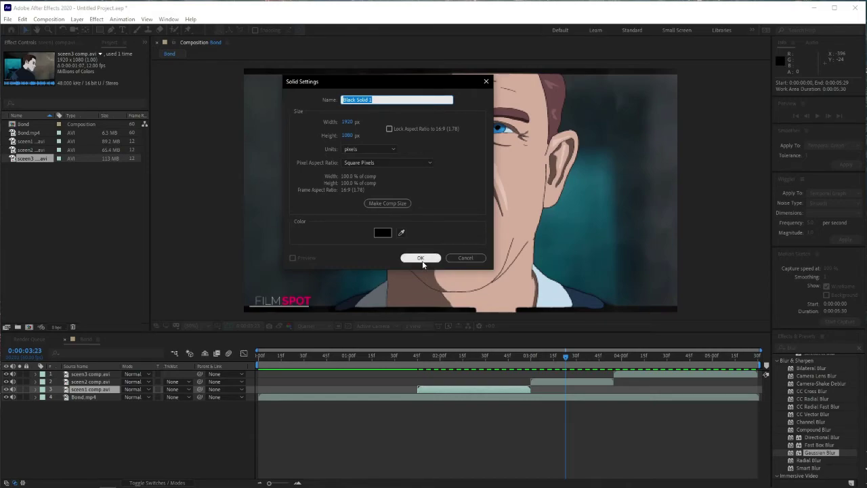
left_click(421, 258)
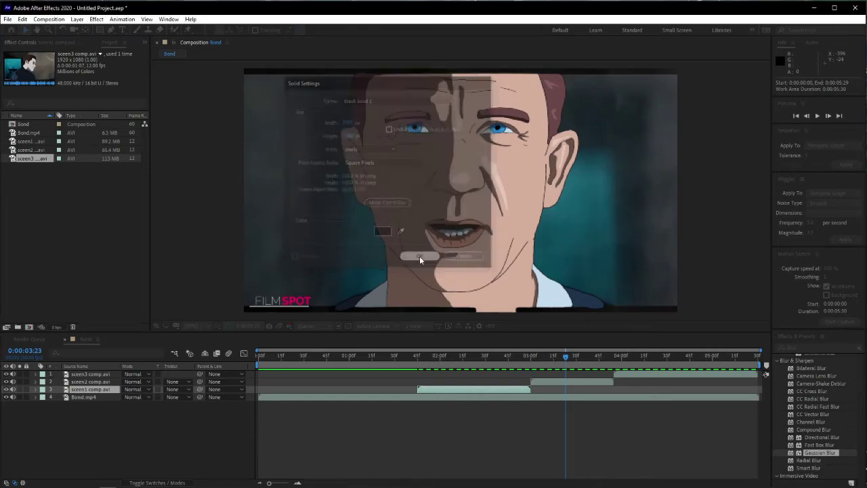
- Show Title/Action Safe guides, move Black Solid 1 to the top, and start a rectangle mask
left_click(216, 326)
left_click(221, 336)
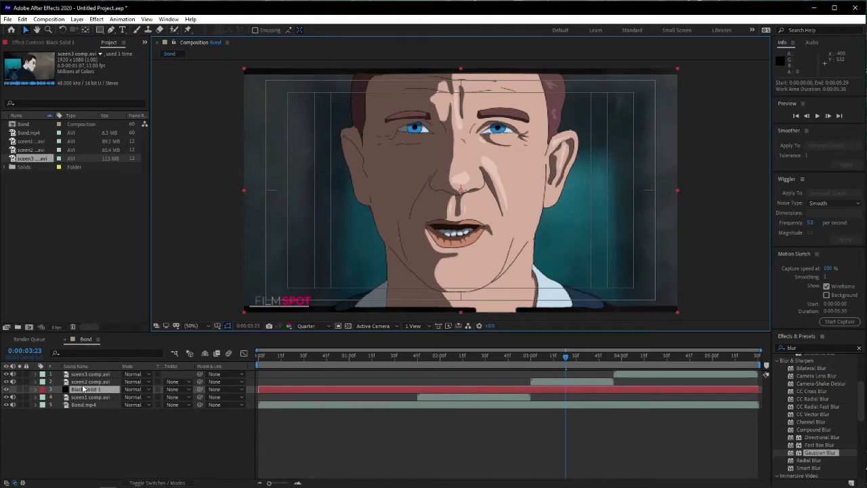
left_click_drag(83, 389, 92, 374)
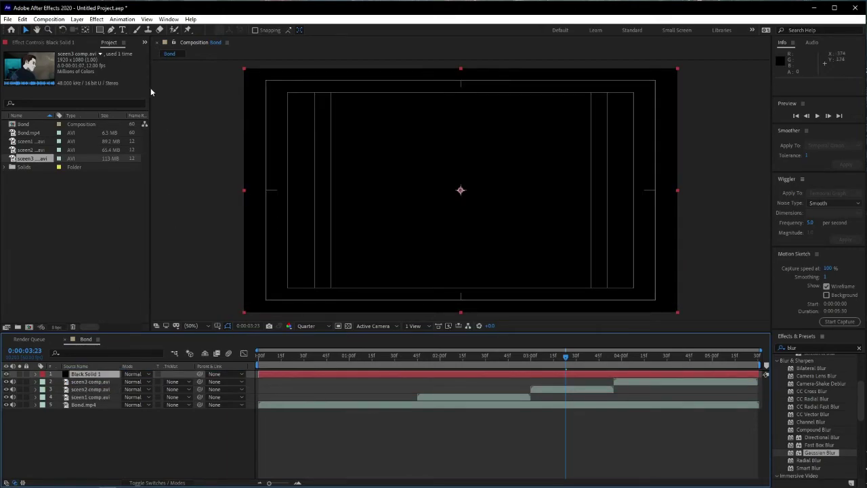
left_click(100, 30)
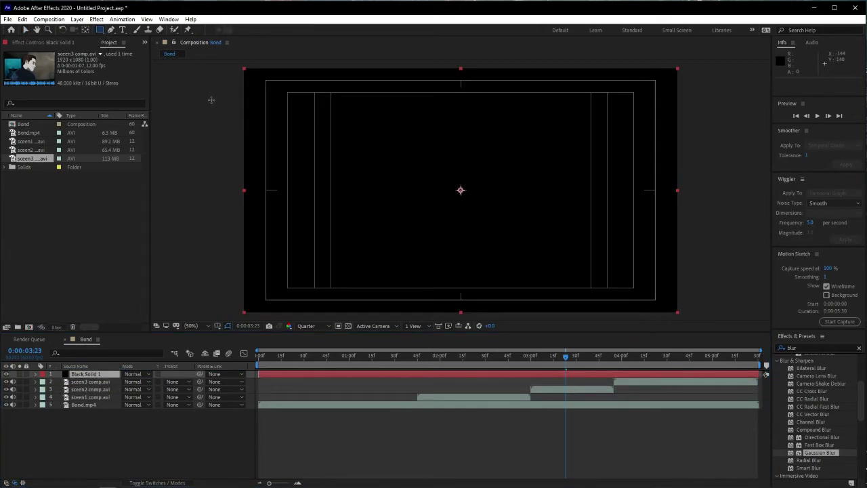
left_click_drag(211, 100, 212, 104)
- Draw a wide rectangle mask across the solid's middle and set it to Subtract for letterbox bars
key("ctrl+z")
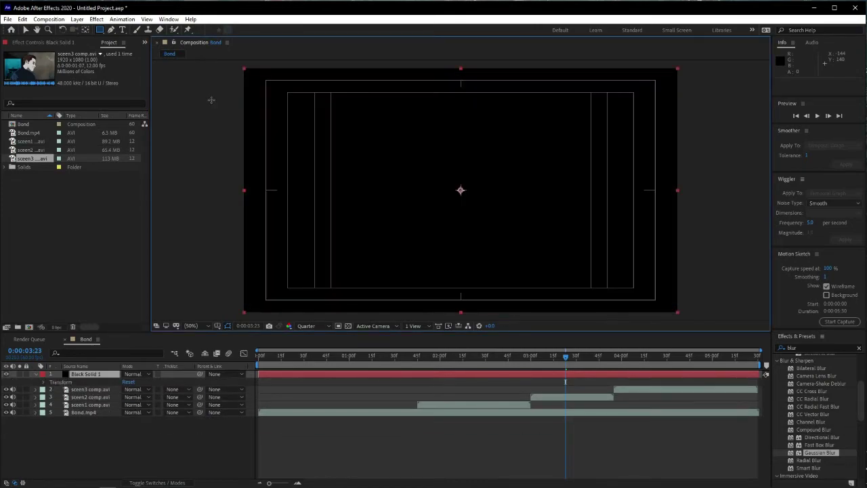
left_click_drag(224, 93, 704, 294)
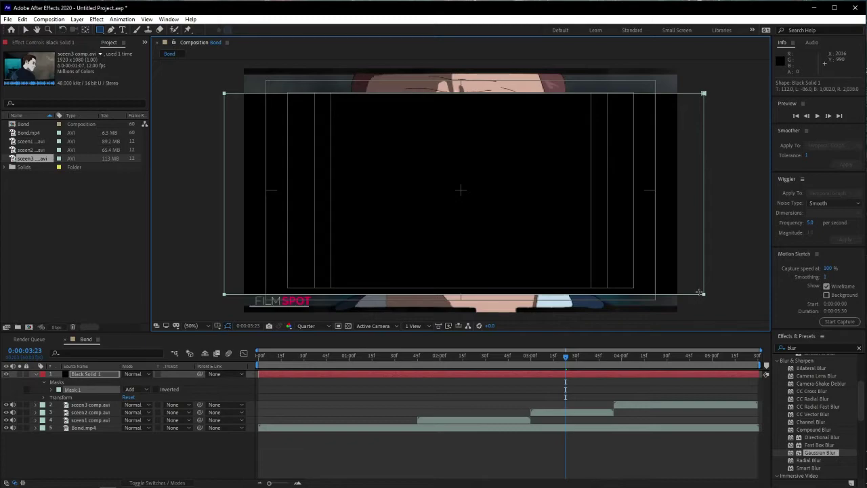
key("ctrl+z")
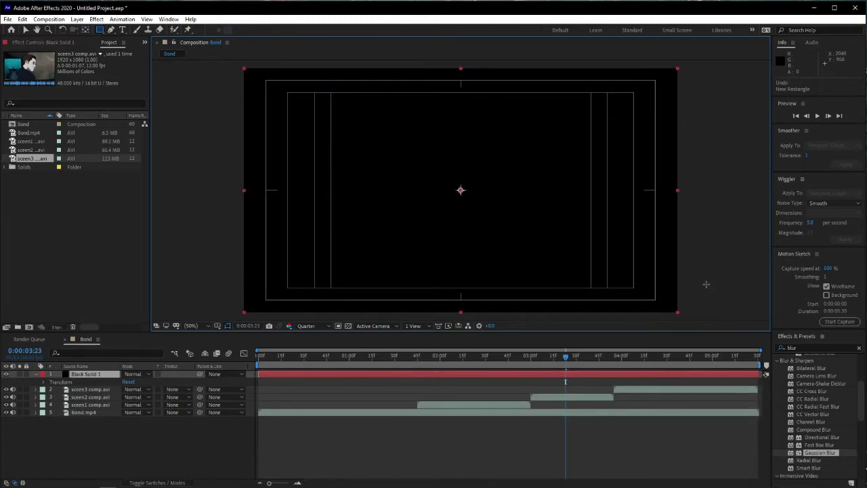
left_click_drag(233, 294, 686, 86)
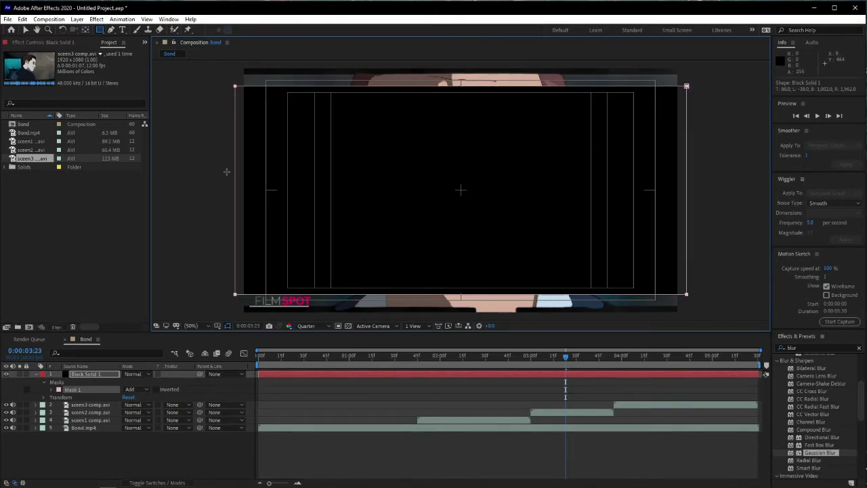
left_click(144, 389)
left_click(146, 421)
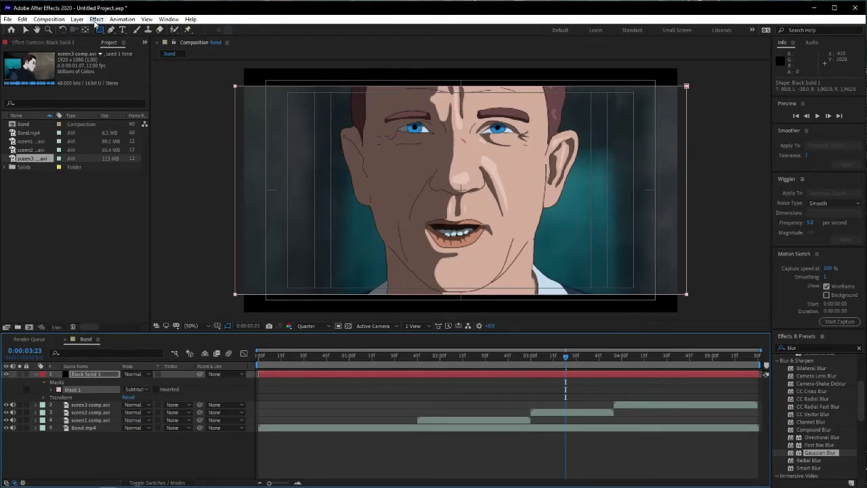
- Add Adjustment Layer 1 at the top of the stack and collapse Black Solid 1's properties
left_click(78, 19)
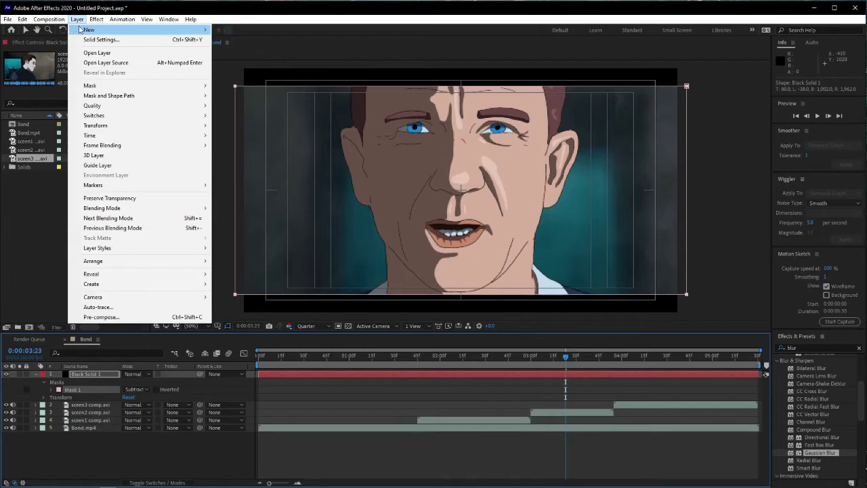
mouse_move(194, 34)
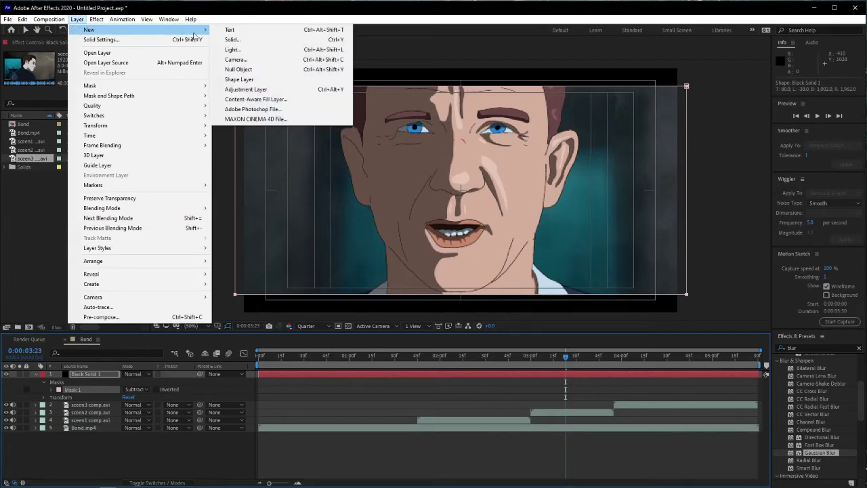
left_click(245, 89)
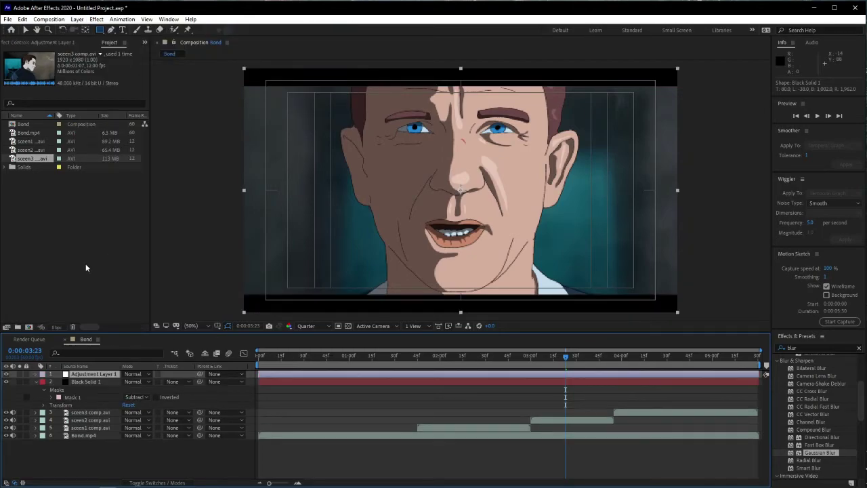
left_click(36, 382)
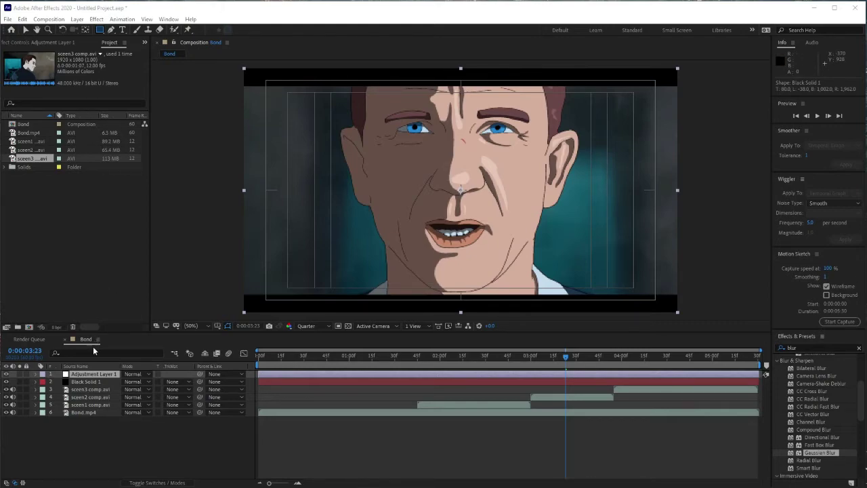
- Apply RG Magic Bullet Looks to Adjustment Layer 1 and set the viewer resolution to Half
left_click(93, 350)
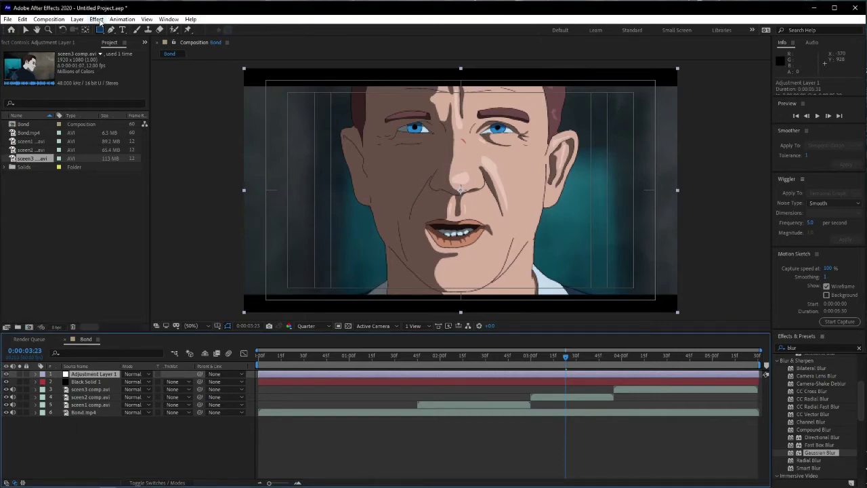
left_click(96, 19)
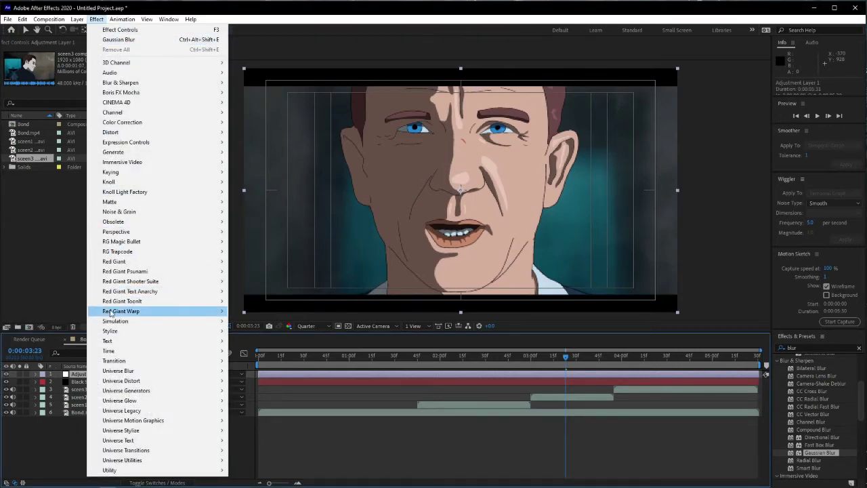
mouse_move(157, 242)
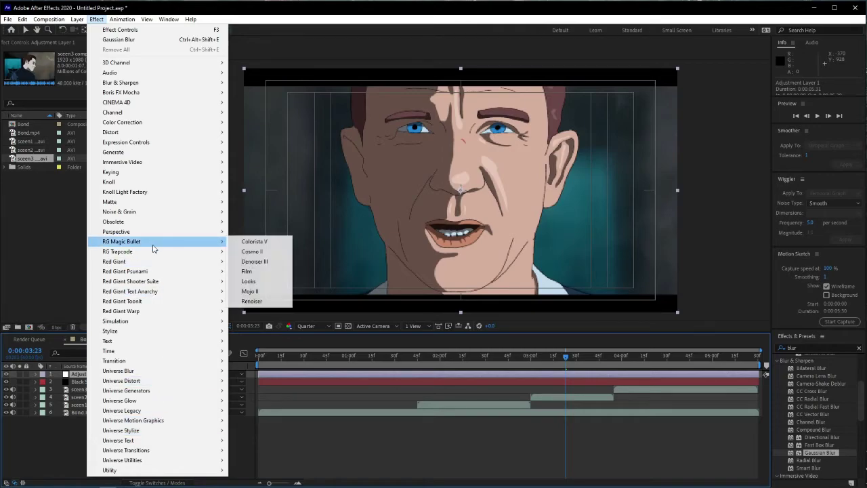
left_click(257, 283)
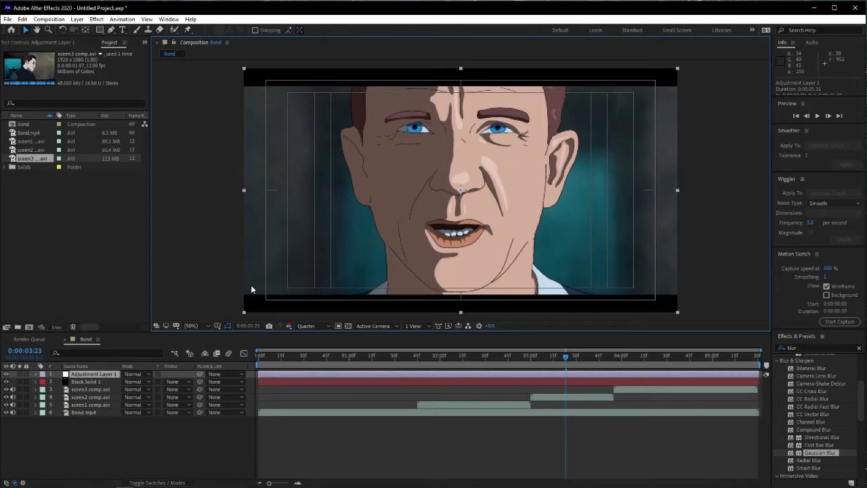
left_click(315, 326)
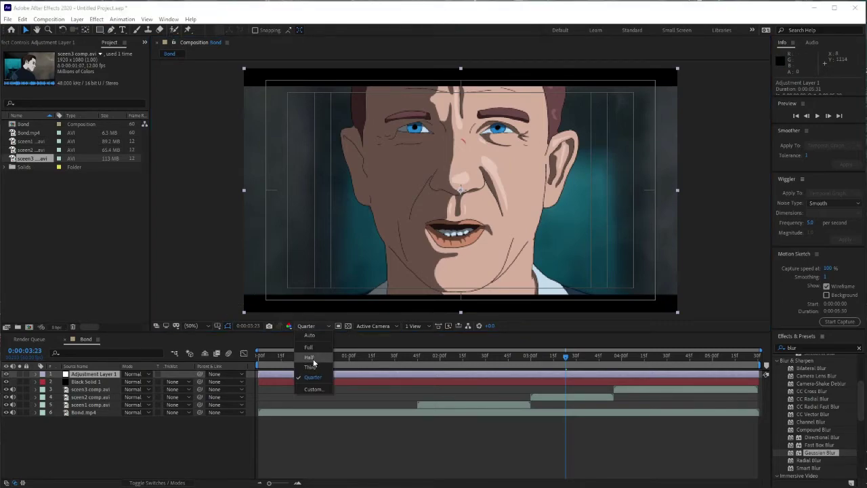
left_click(310, 357)
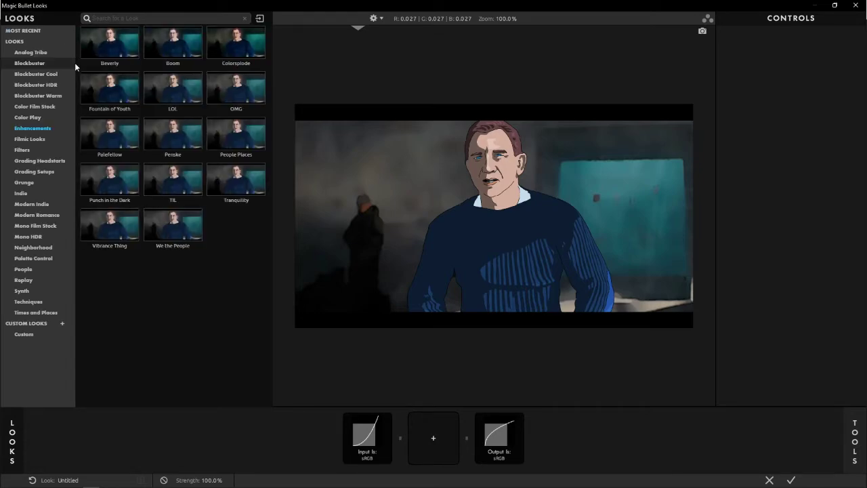
- Preview the Blockbuster looks Batrace, Chronometer, Drag Strip, Elevator Fight, Live Die and Muscle Car
left_click(30, 63)
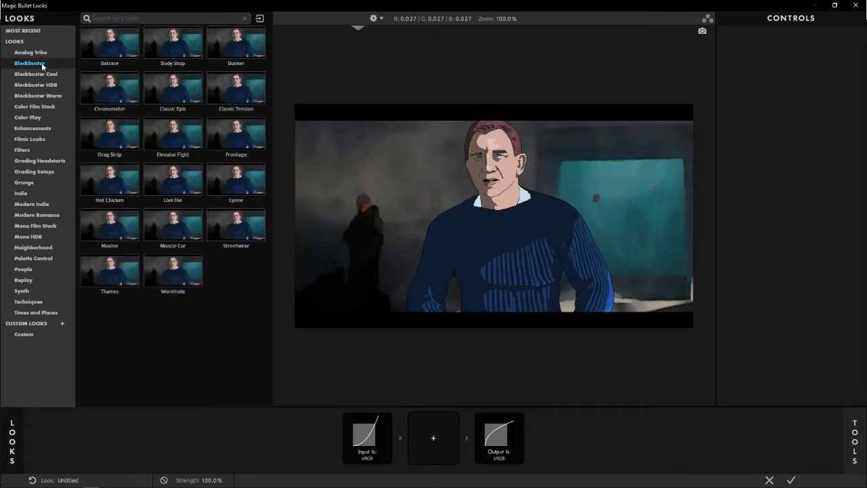
left_click(118, 50)
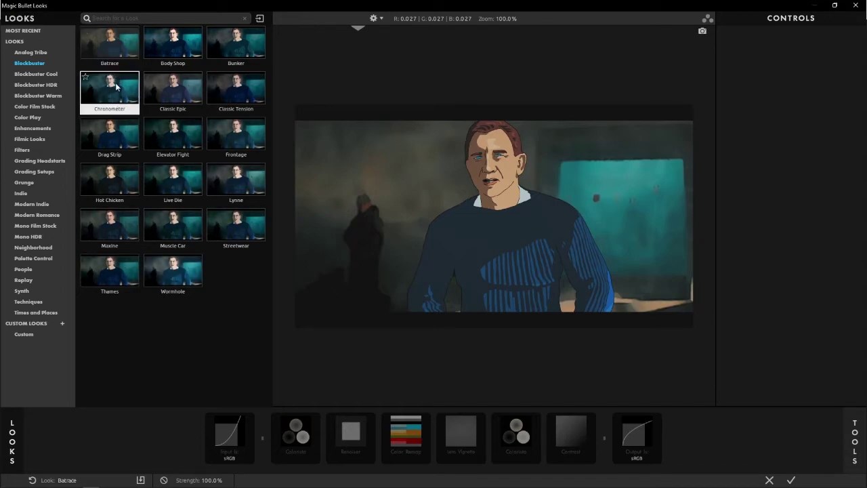
left_click(117, 85)
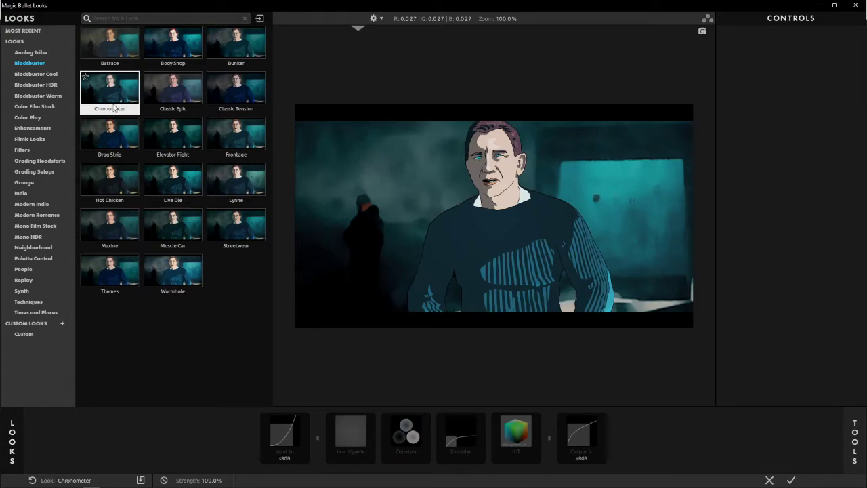
left_click(114, 132)
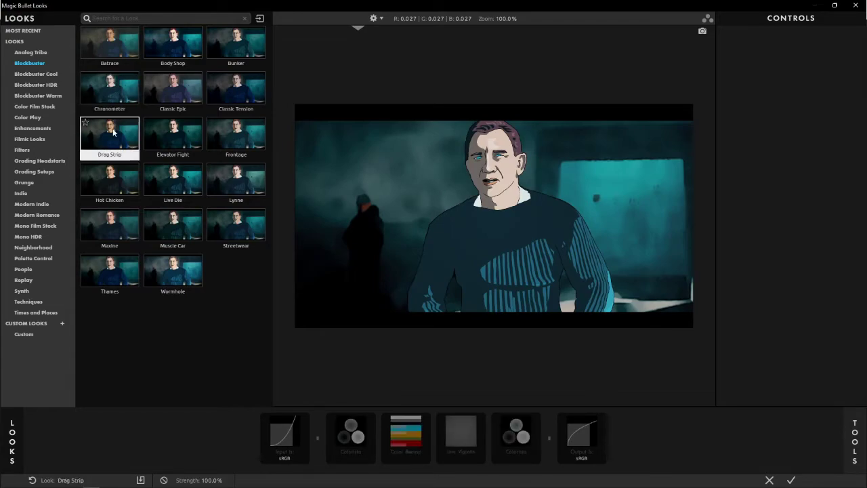
left_click(152, 134)
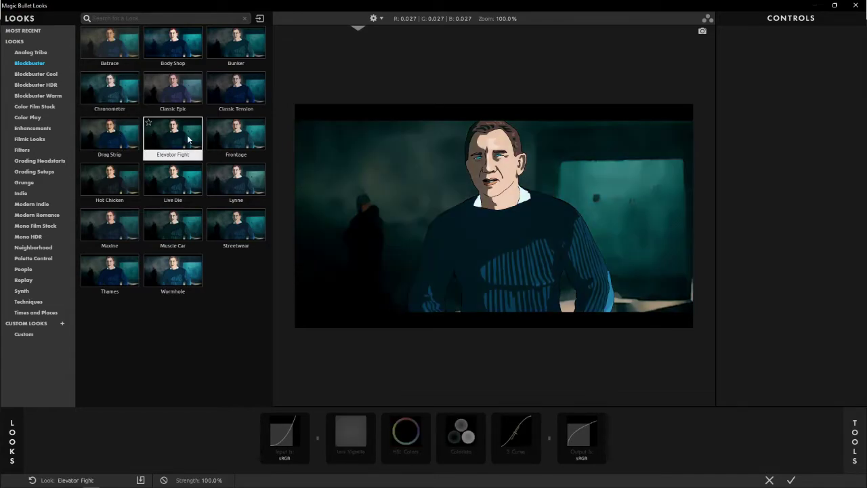
left_click(186, 178)
left_click(177, 218)
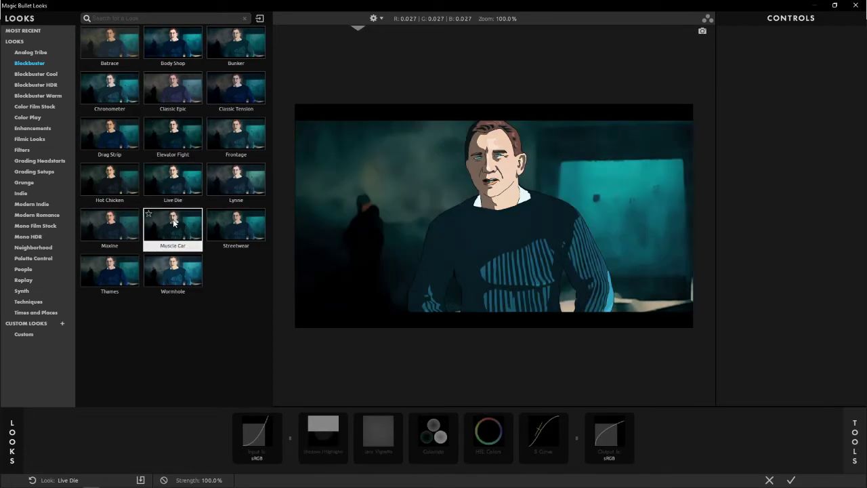
- From Blockbuster Cool, try Capetown, then apply the Classic Neo look and return to After Effects
left_click(36, 74)
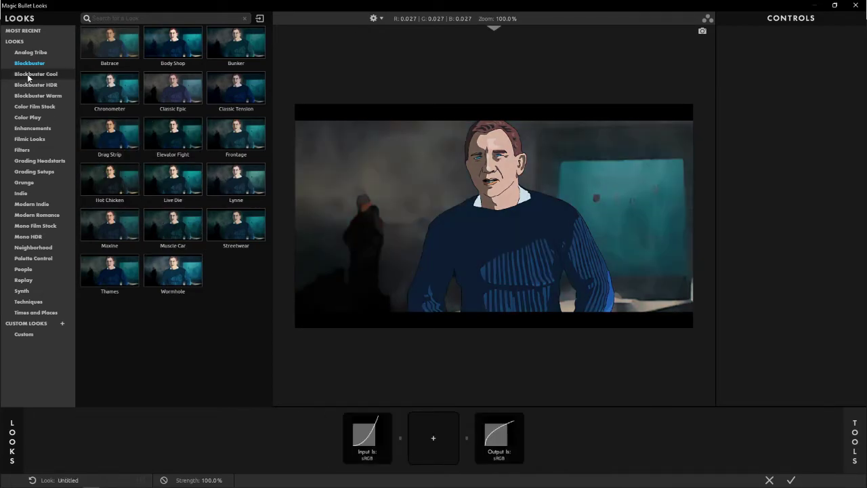
left_click(112, 46)
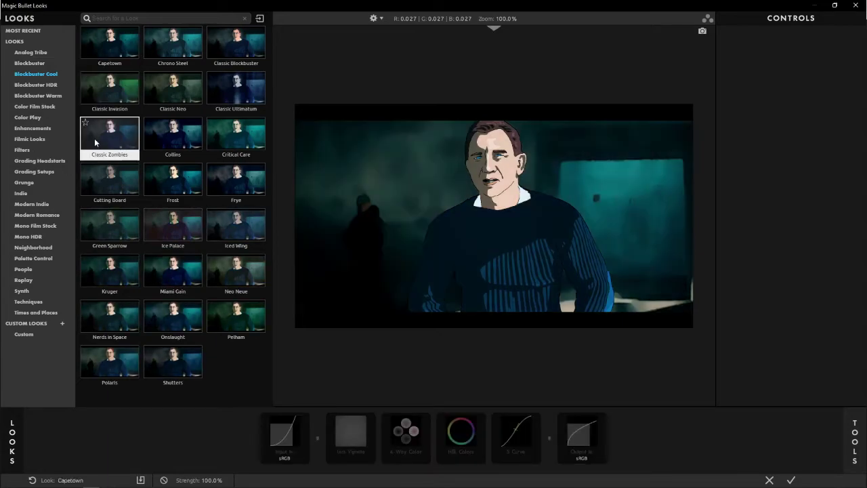
left_click(160, 90)
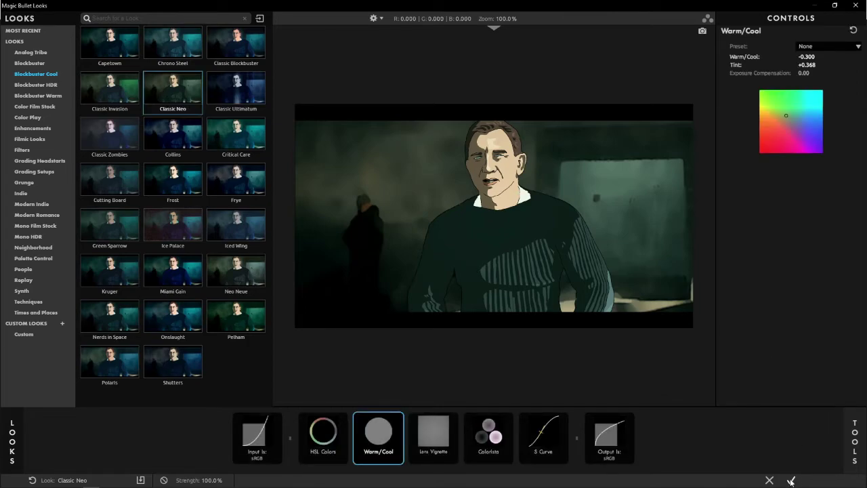
left_click(790, 480)
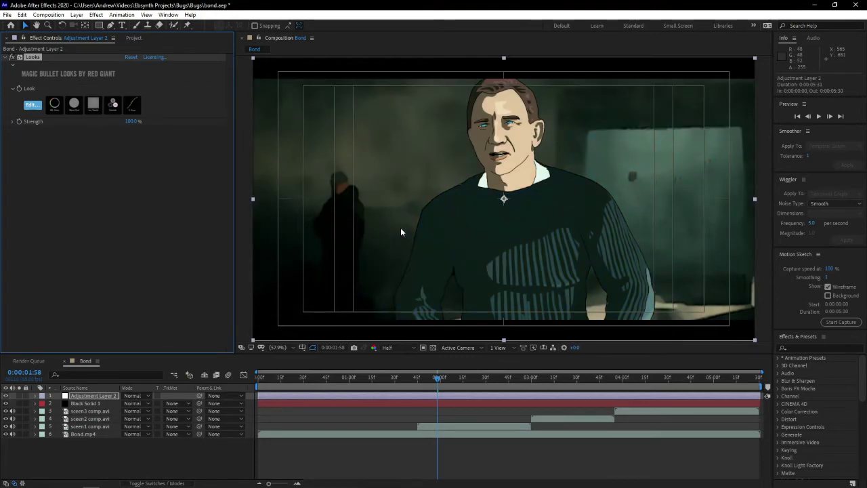
- Scrub the Bond preview to 0:00:04:27 and turn off the Title/Action Safe guides
left_click(568, 379)
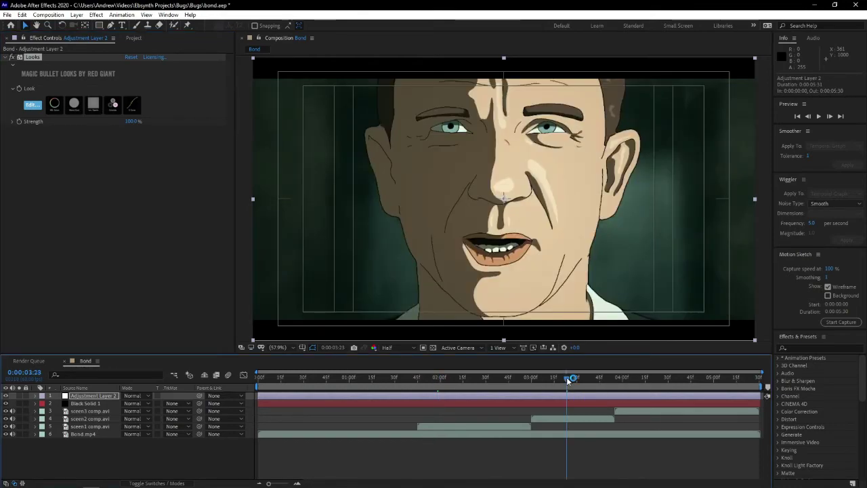
left_click_drag(568, 380, 665, 380)
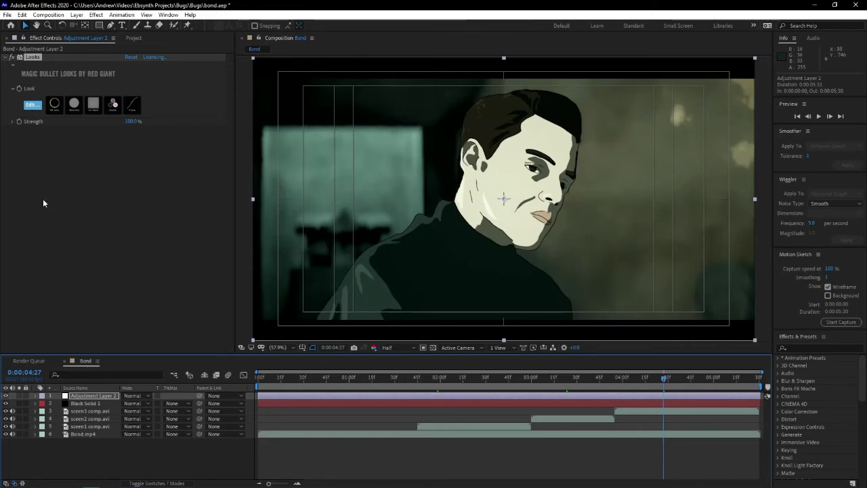
left_click(305, 349)
left_click(311, 357)
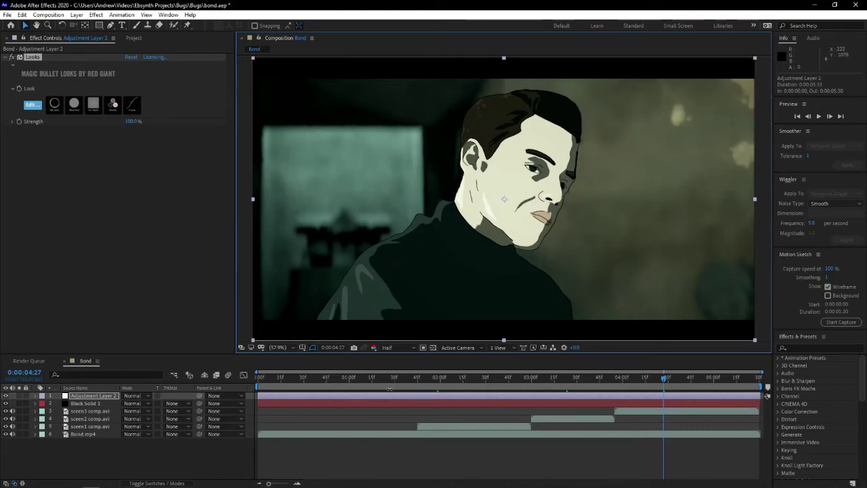
- Apply ToonIt! Roto Toon to Bond.mp4 at 0:00:01:21 with the Flat Detailed roto style
left_click(79, 435)
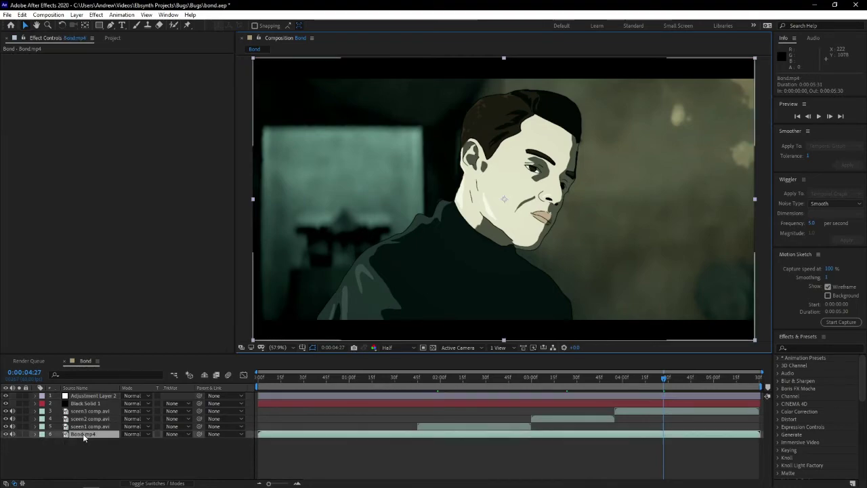
left_click_drag(303, 381, 380, 378)
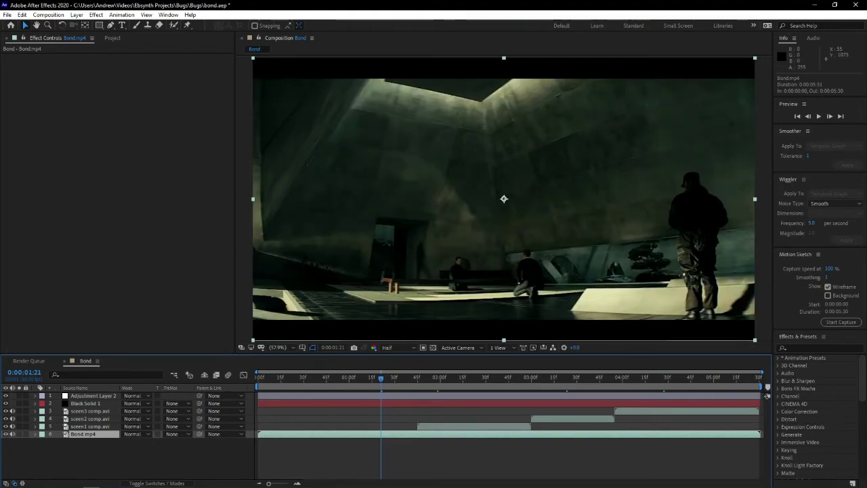
left_click(95, 14)
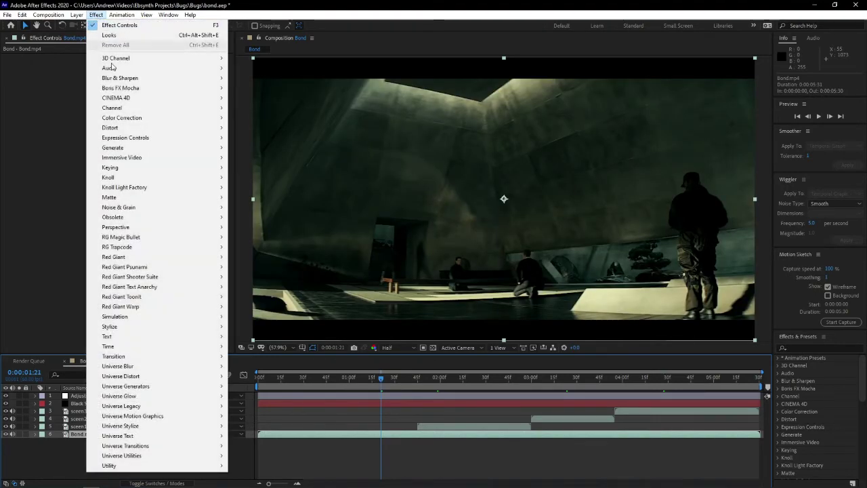
mouse_move(133, 297)
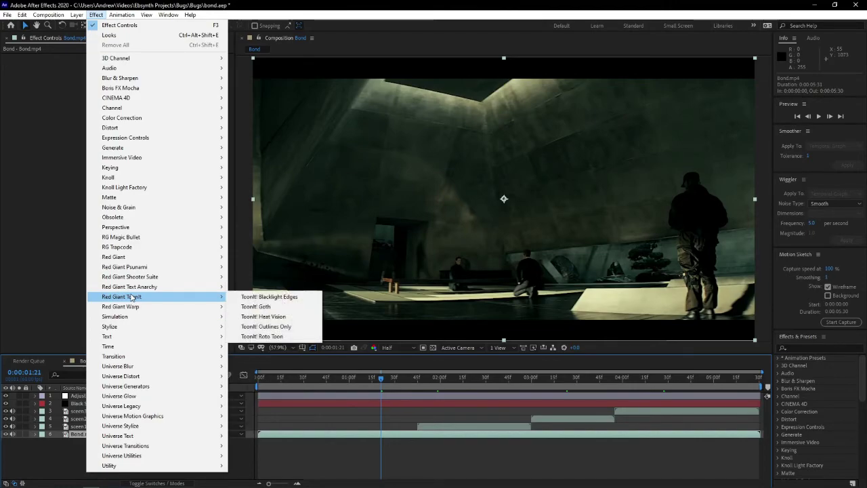
left_click(262, 336)
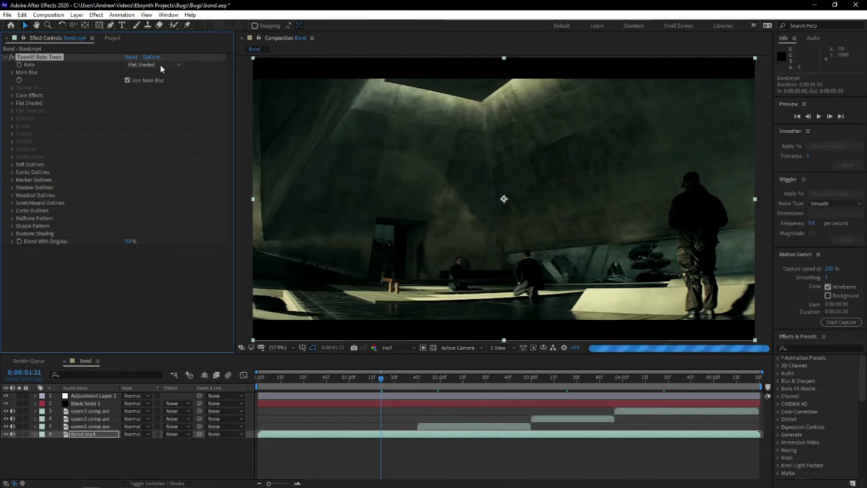
left_click(160, 64)
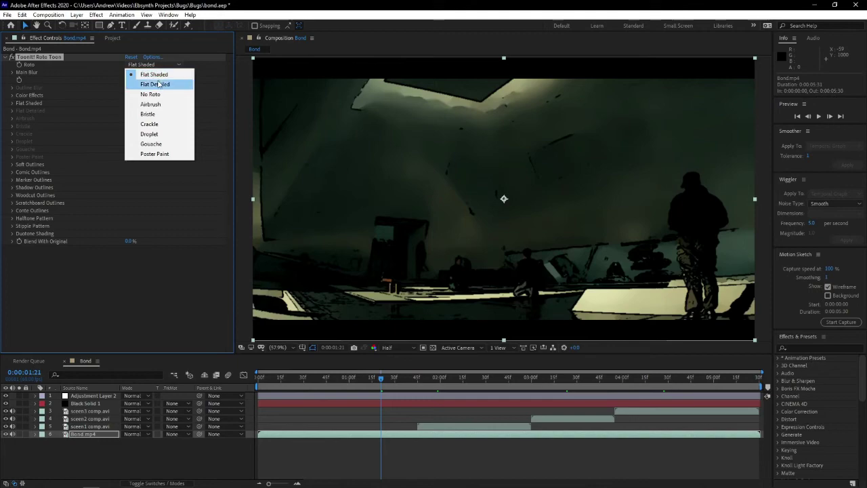
left_click(156, 83)
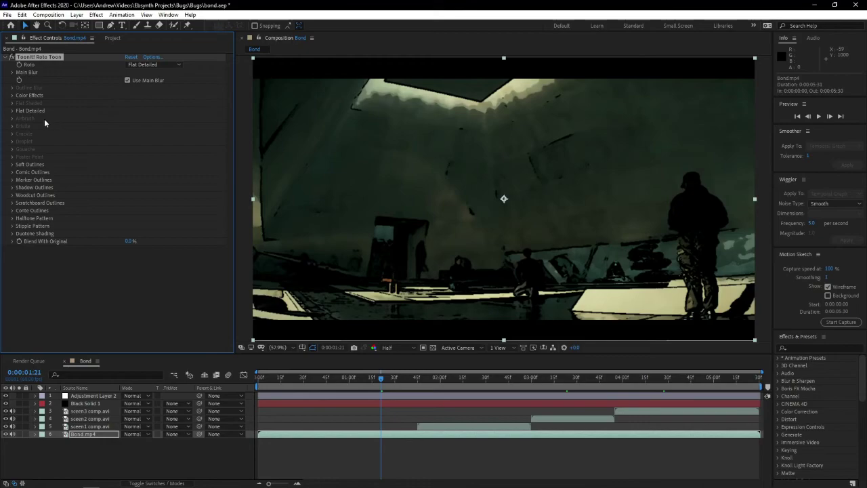
- Set Flat Detailed Level to 100%, then try Strength at 61% before settling on 42%
left_click(15, 113)
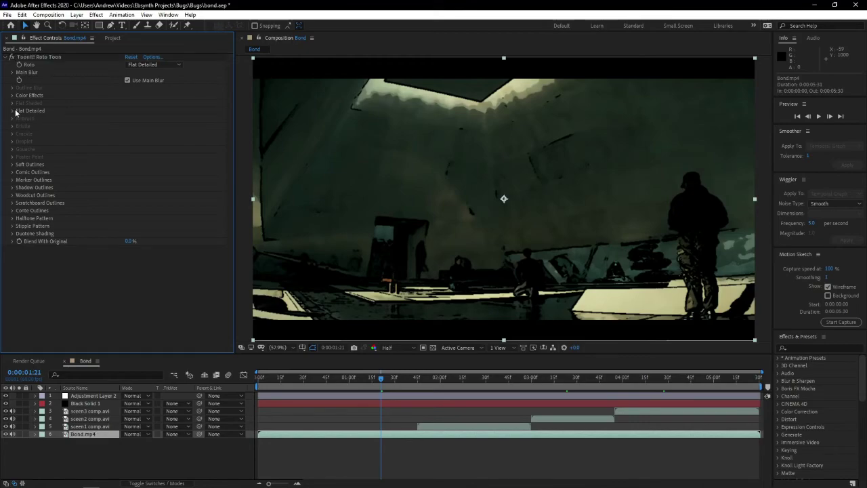
left_click(12, 112)
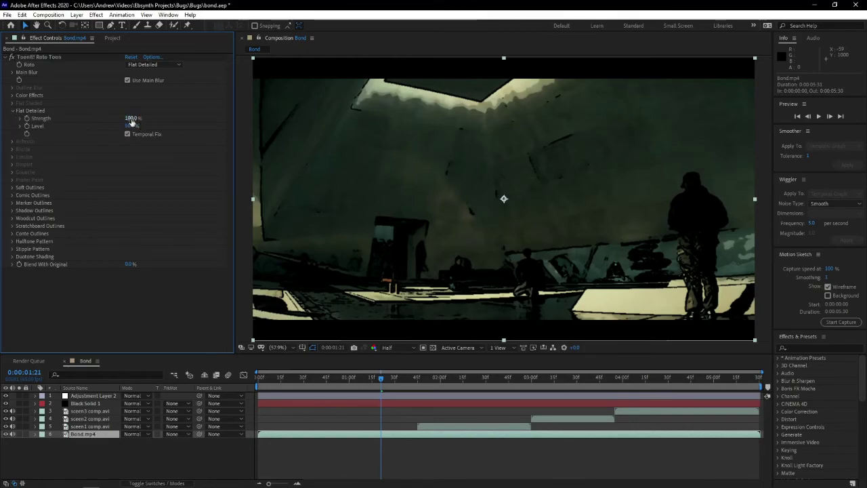
left_click_drag(131, 126, 175, 129)
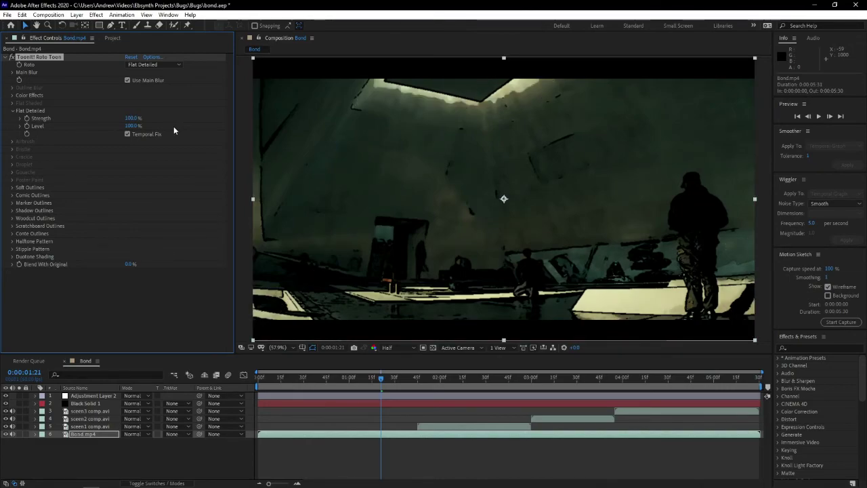
left_click(130, 119)
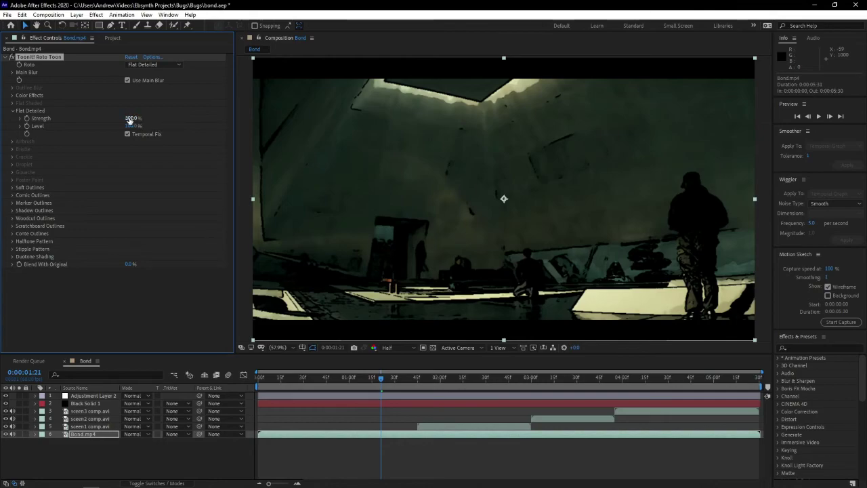
type("61")
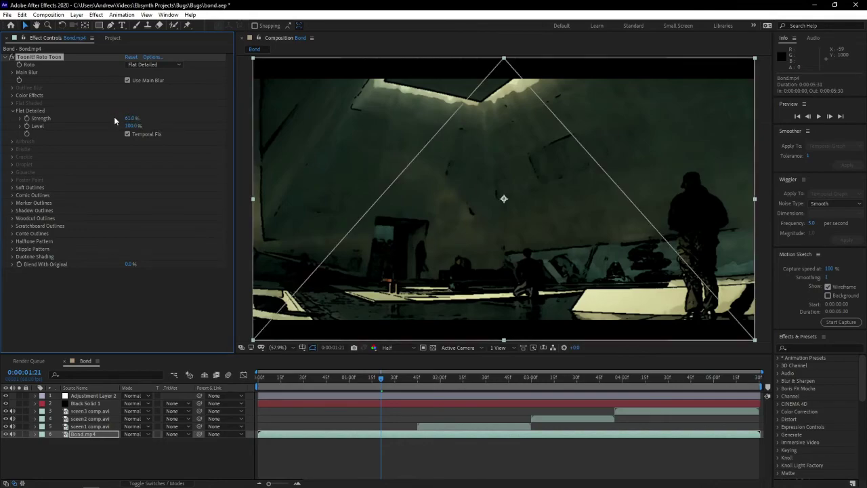
key("Return")
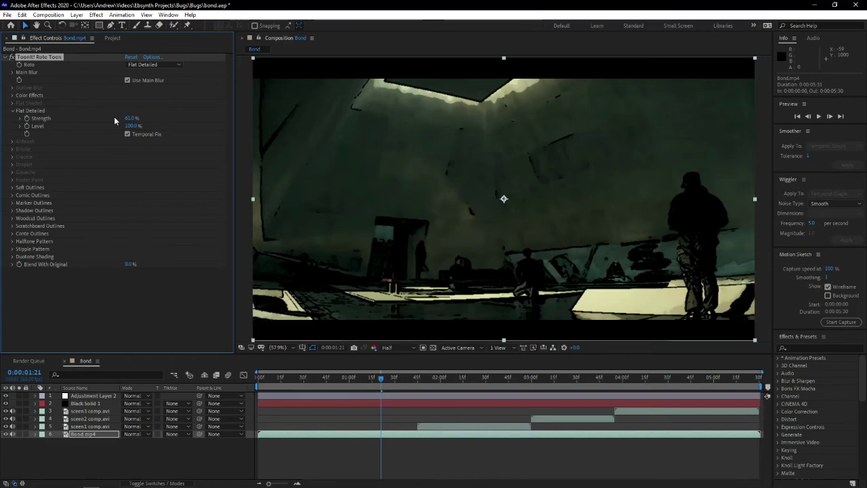
left_click(129, 118)
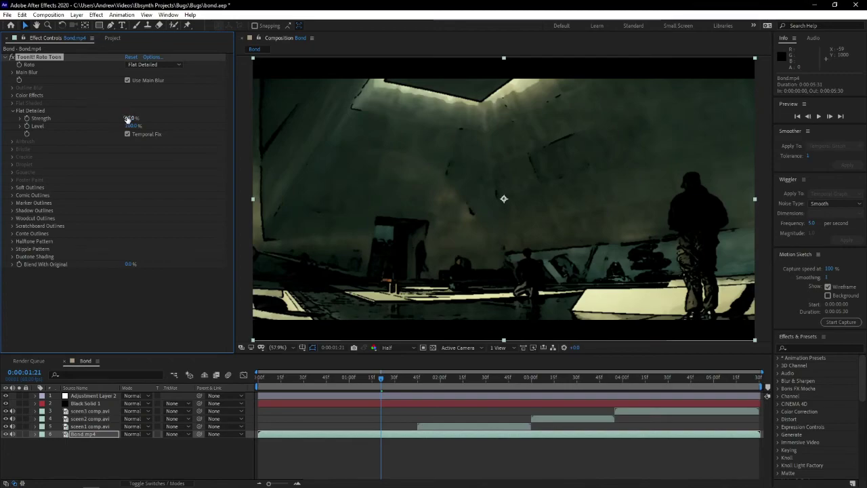
type("100")
left_click_drag(108, 118, 120, 118)
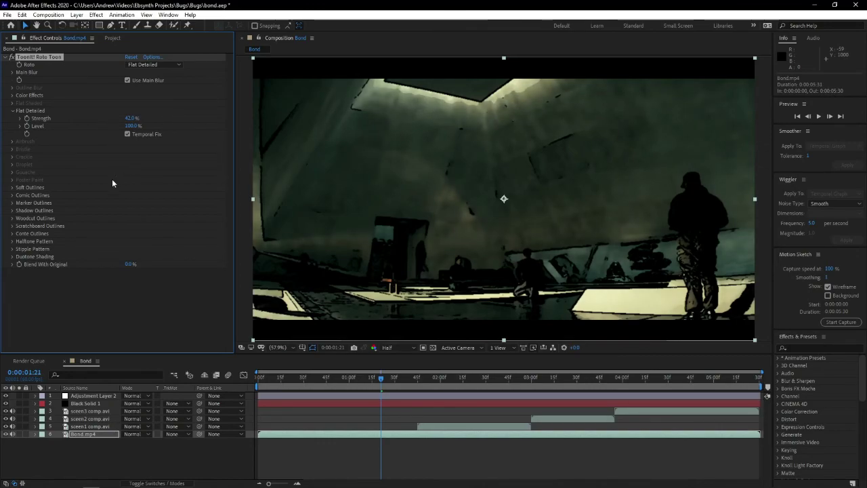
- Add the Bond composition to the Adobe Media Encoder queue via File > Export
left_click(7, 15)
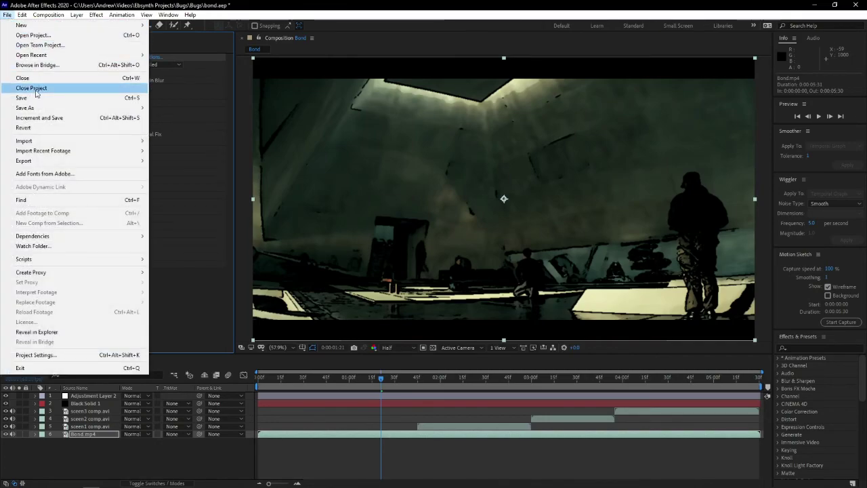
mouse_move(55, 164)
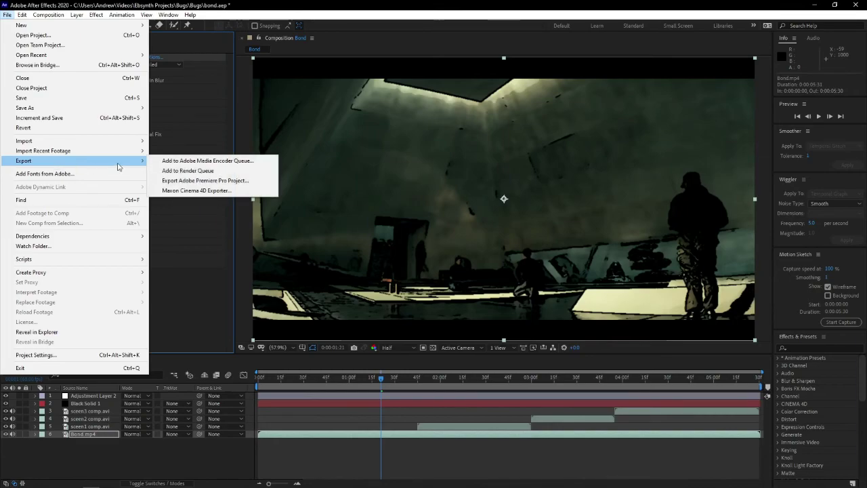
left_click(197, 162)
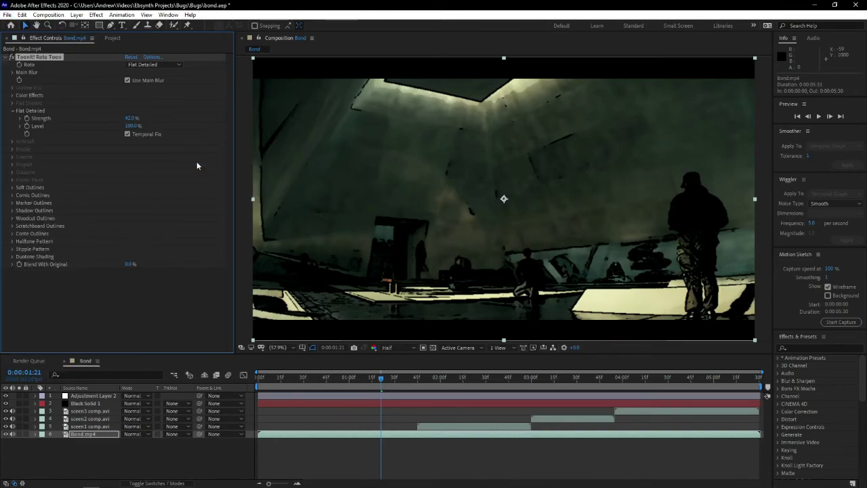